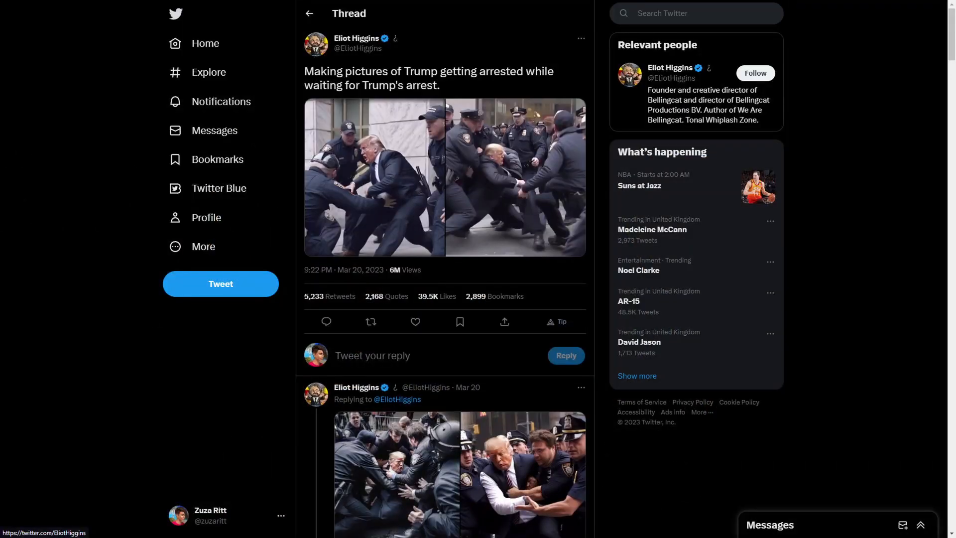
- Look through the AI-generated photos of public figures in the Twitter threads
{"action": "key", "text": "Right"}
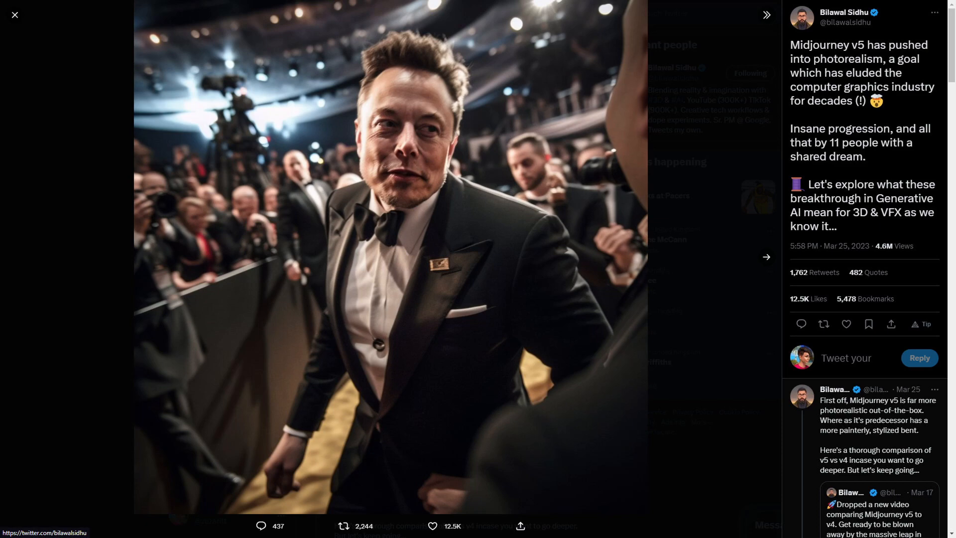
{"action": "key", "text": "Right"}
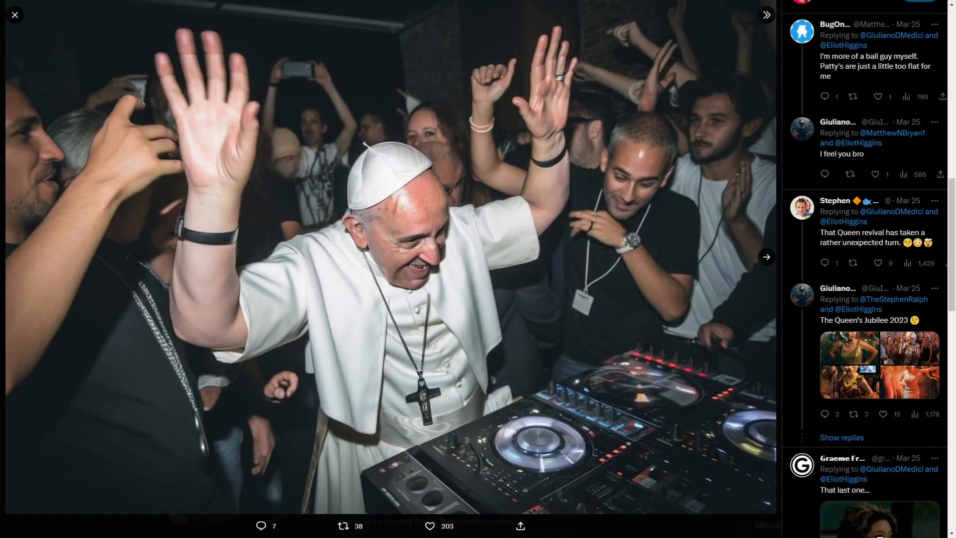
{"action": "key", "text": "Right"}
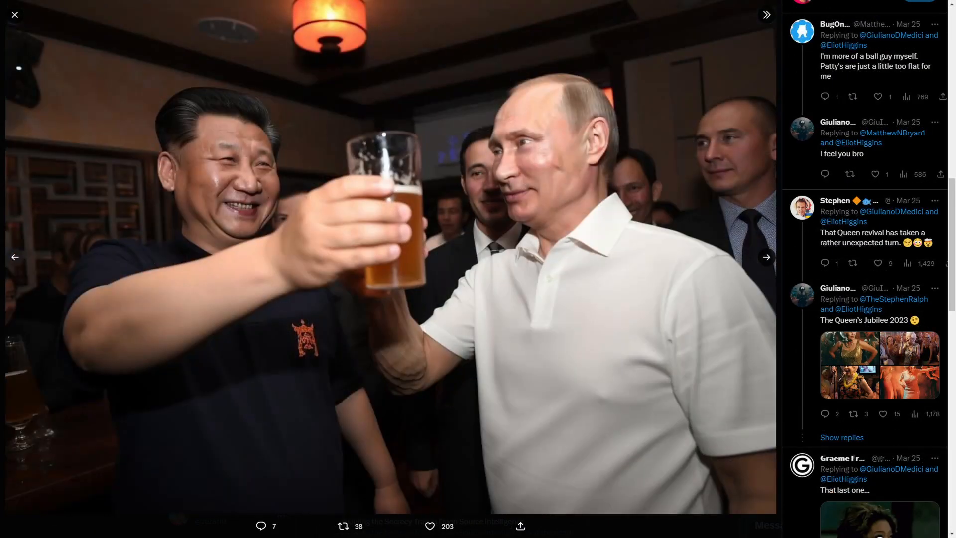
{"action": "key", "text": "Right"}
{"action": "key", "text": "Right"}
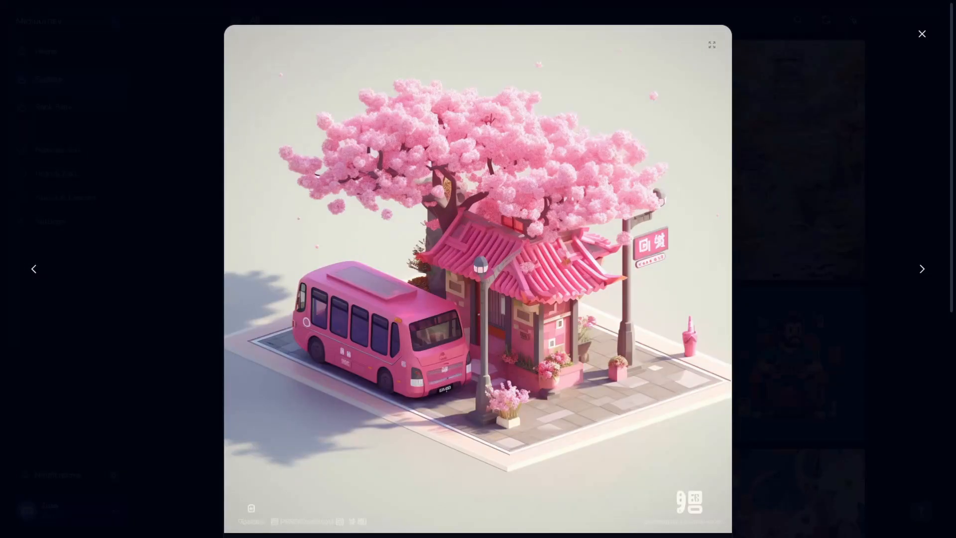
- View the toy action figure, motorcycle girl, scooter-riding dog and paper-cut mountain landscape enlarged in the Midjourney Explore gallery
{"action": "key", "text": "Escape"}
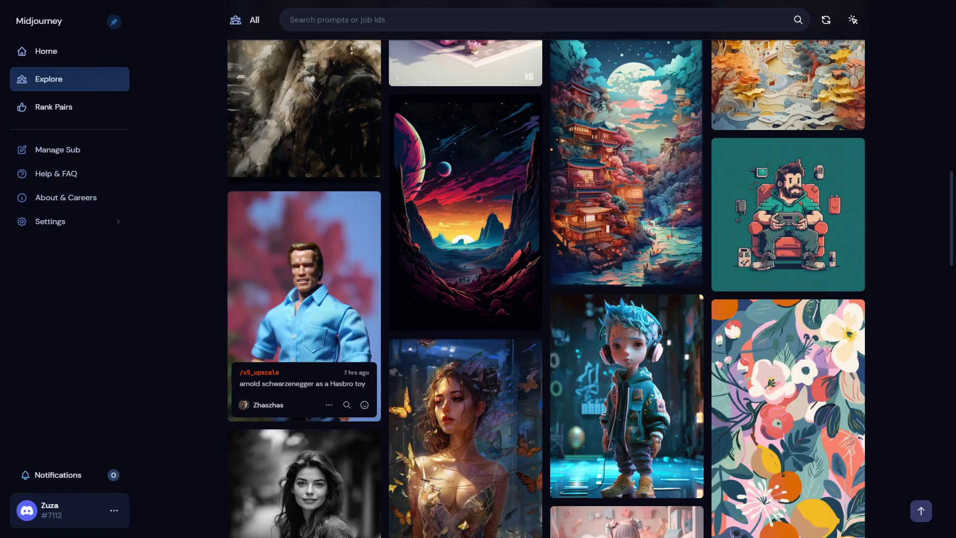
{"action": "left_click", "coordinate": [304, 289]}
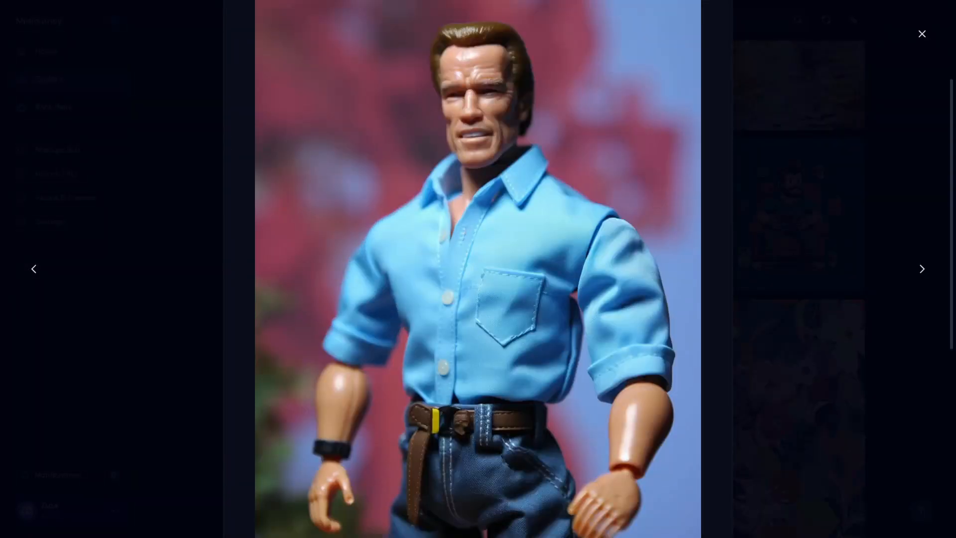
{"action": "key", "text": "Escape"}
{"action": "left_click", "coordinate": [466, 209]}
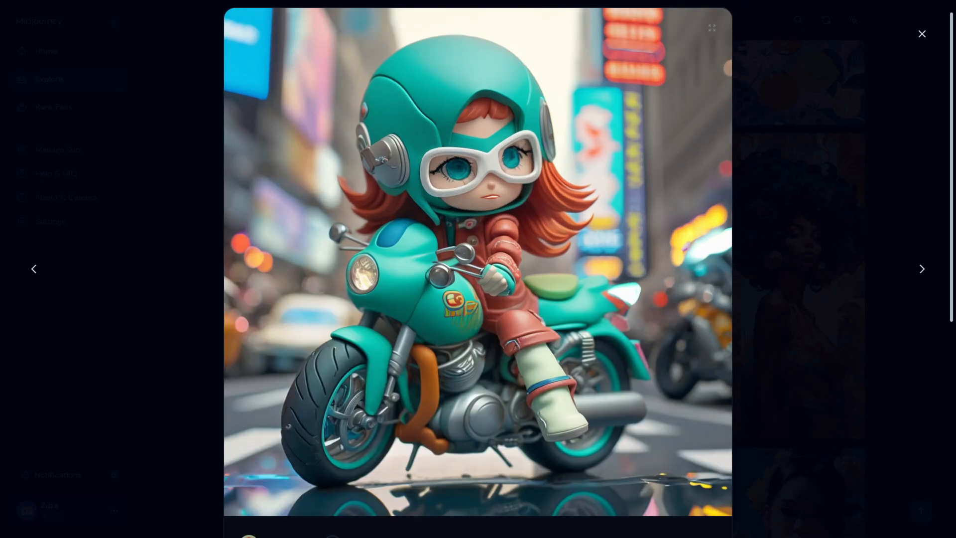
{"action": "key", "text": "Escape"}
{"action": "left_click", "coordinate": [626, 200]}
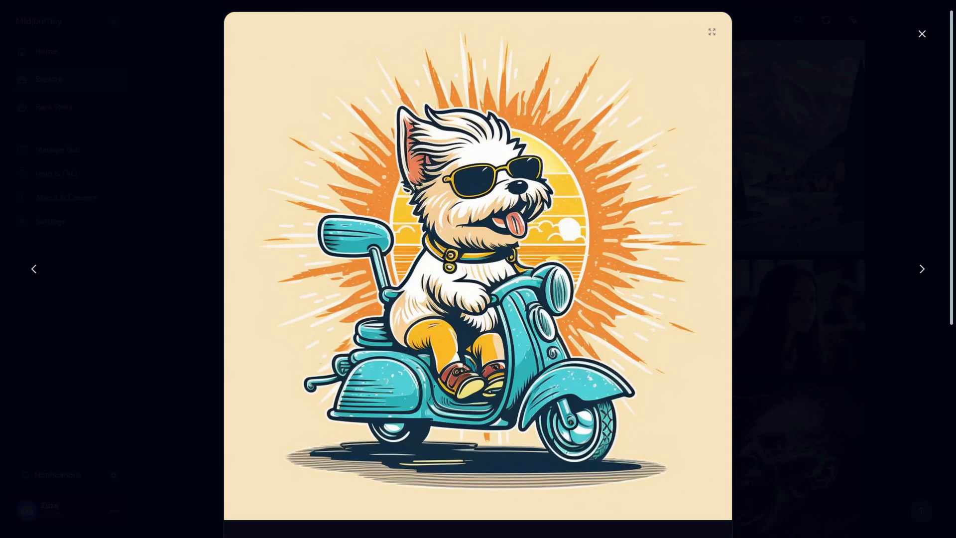
{"action": "key", "text": "Escape"}
{"action": "left_click", "coordinate": [465, 289]}
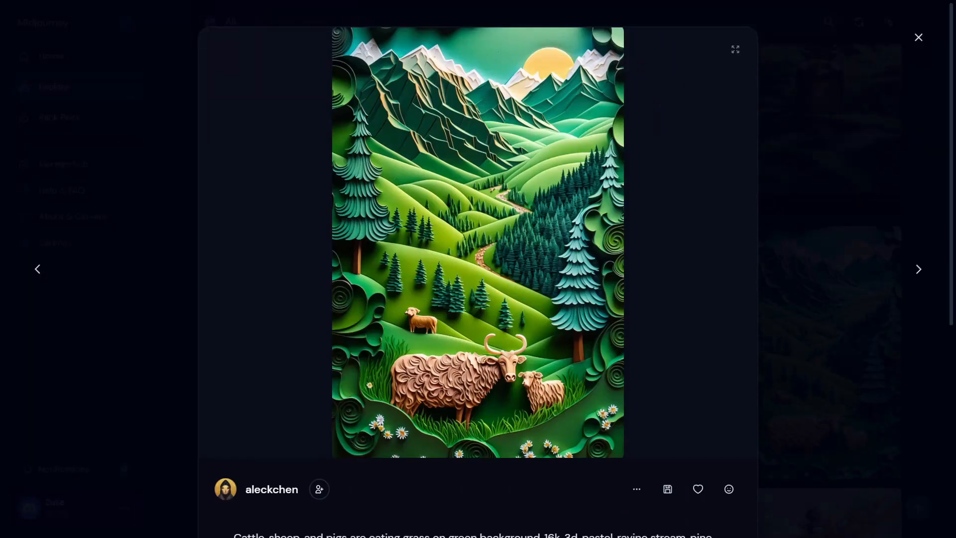
{"action": "key", "text": "Escape"}
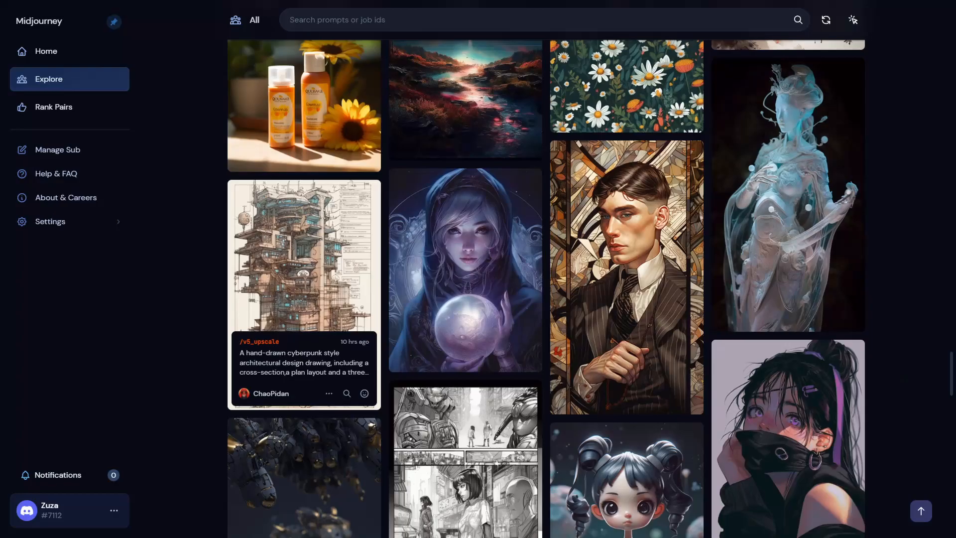
- View the cyberpunk architectural drawing, the woman with the crystal ball and the rabbit-robot swarm enlarged in the gallery
{"action": "left_click", "coordinate": [304, 254]}
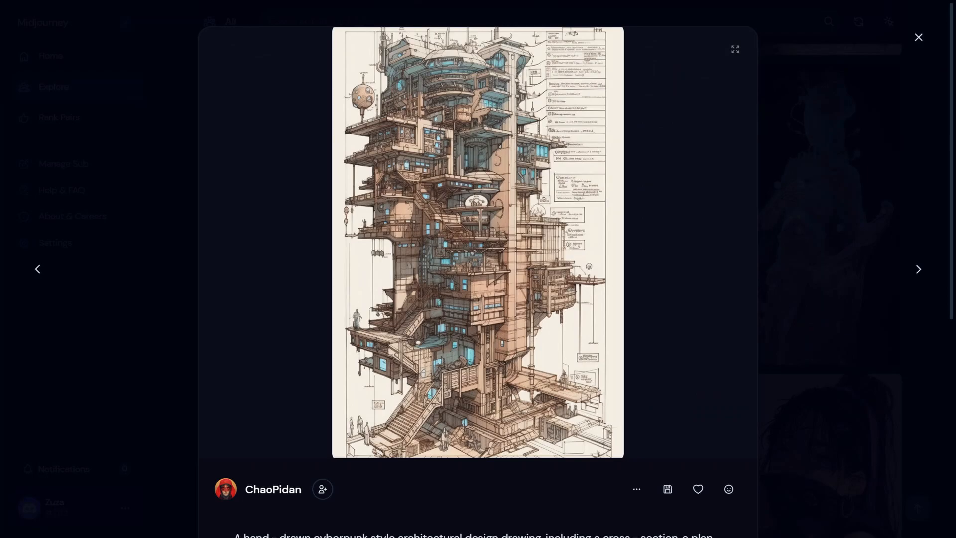
{"action": "key", "text": "Escape"}
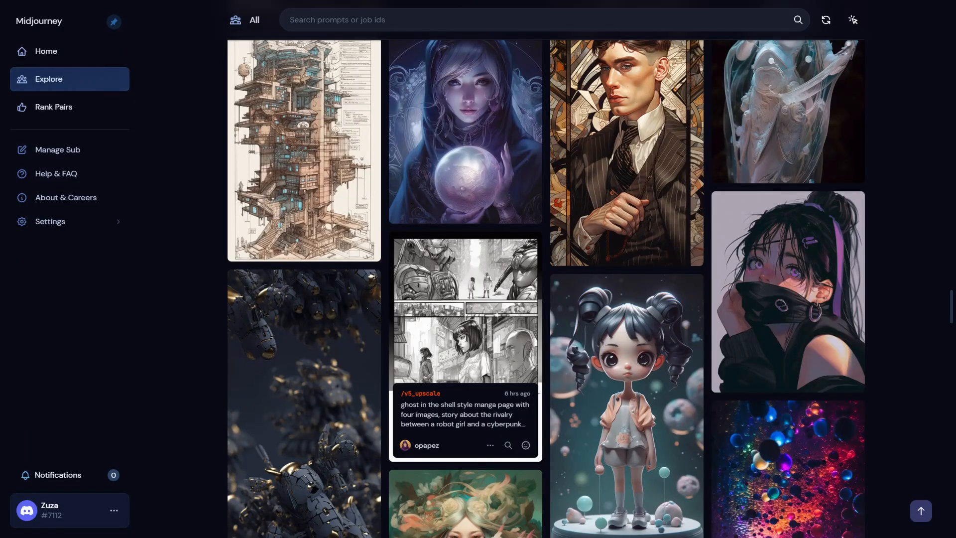
{"action": "left_click", "coordinate": [465, 199]}
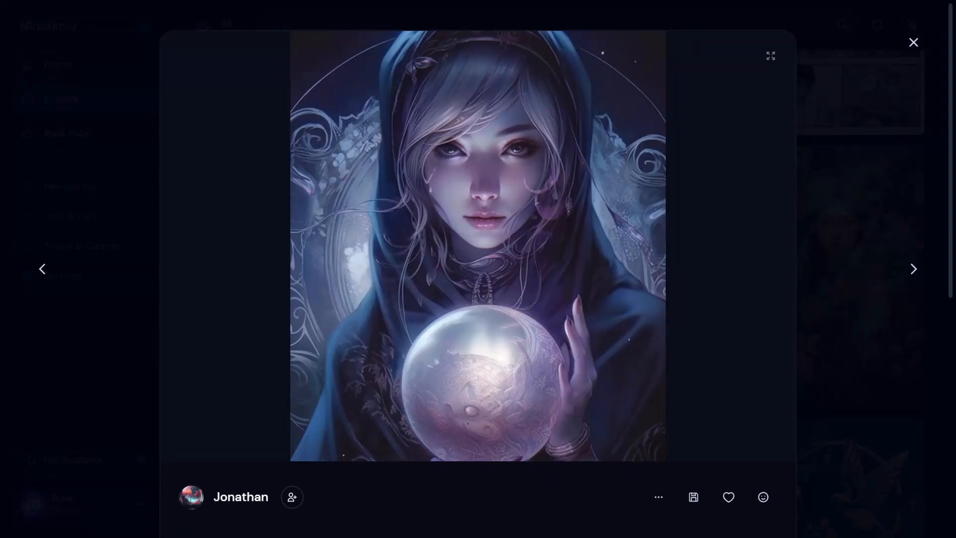
{"action": "key", "text": "Escape"}
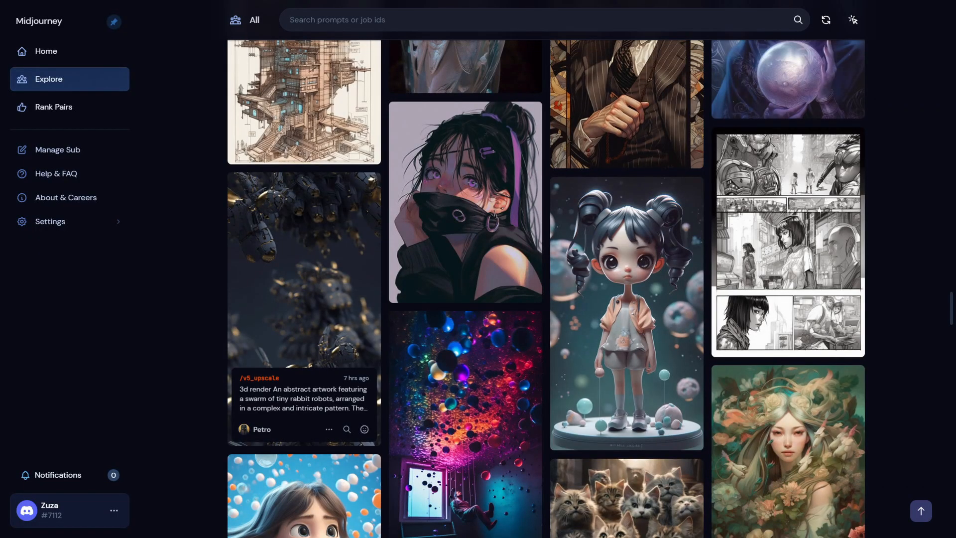
{"action": "left_click", "coordinate": [304, 269]}
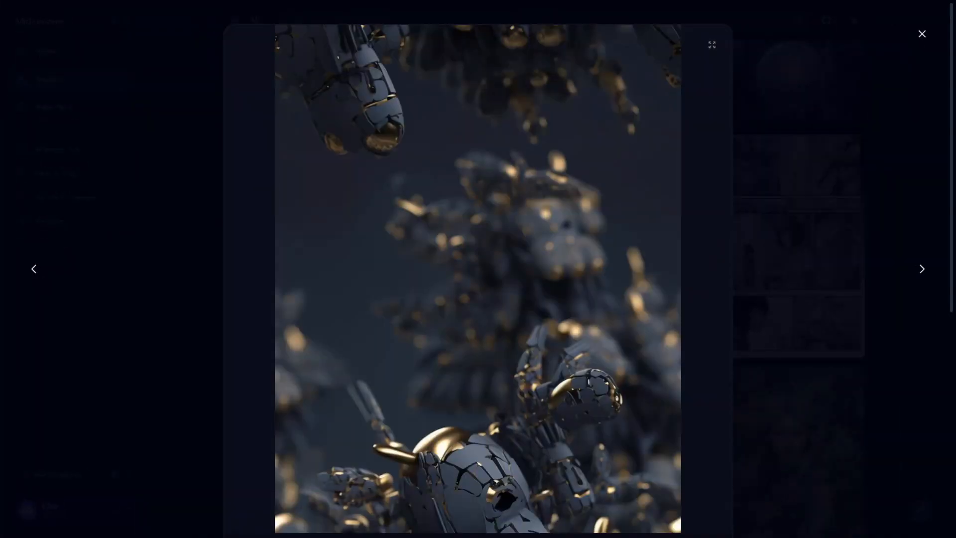
{"action": "key", "text": "Escape"}
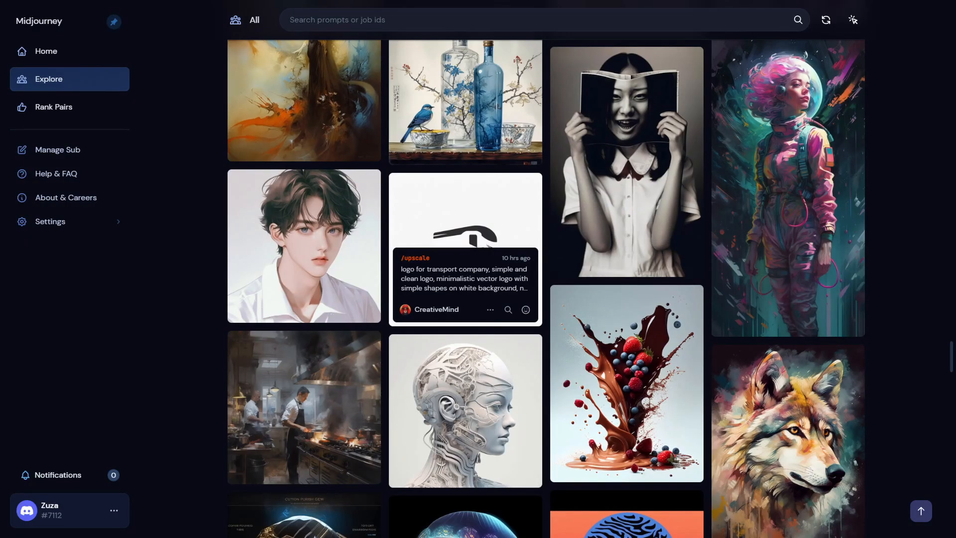
- Examine the transport company logo, the abstract wolf painting and the astronaut illustration in enlarged view
{"action": "left_click", "coordinate": [465, 209]}
{"action": "key", "text": "ctrl+plus"}
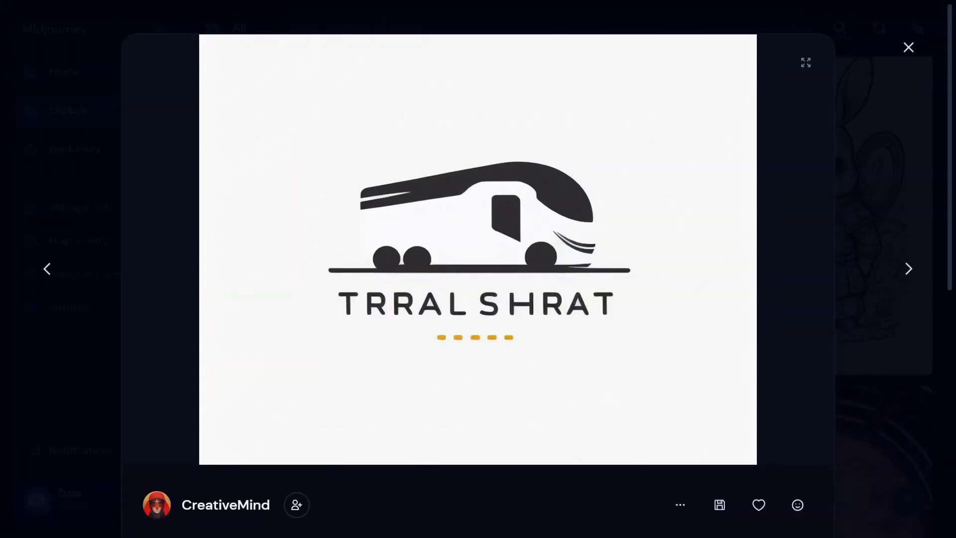
{"action": "key", "text": "Escape"}
{"action": "key", "text": "ctrl+minus"}
{"action": "left_click", "coordinate": [465, 189]}
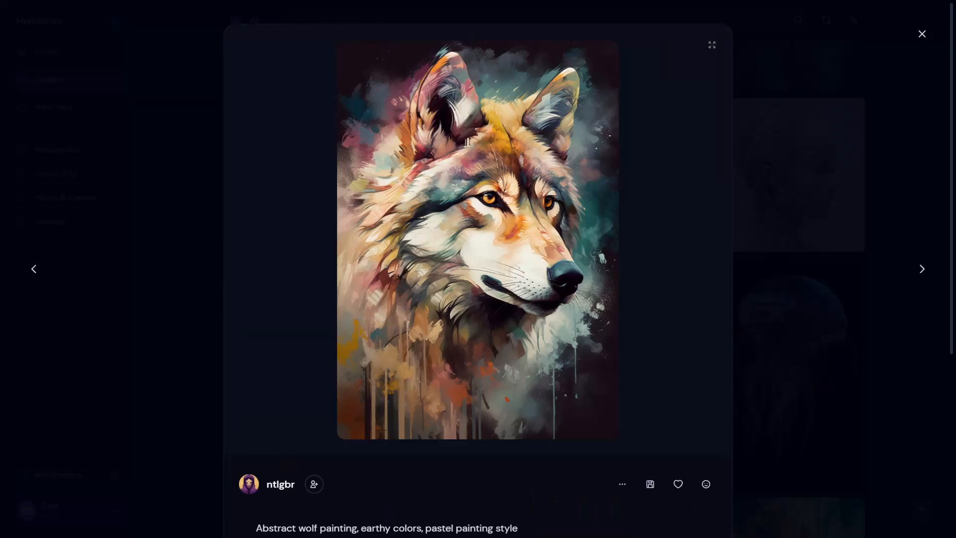
{"action": "left_click", "coordinate": [712, 44]}
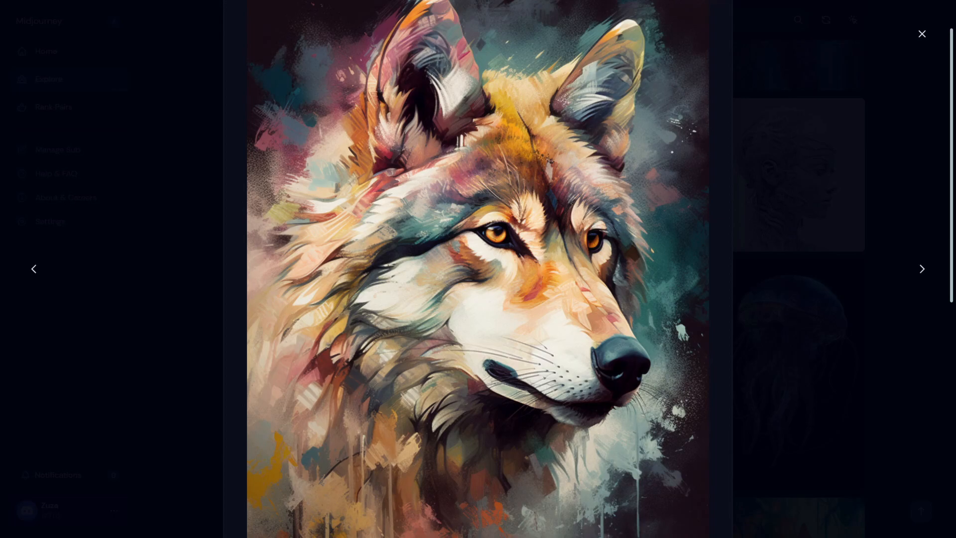
{"action": "key", "text": "Escape"}
{"action": "left_click", "coordinate": [465, 214]}
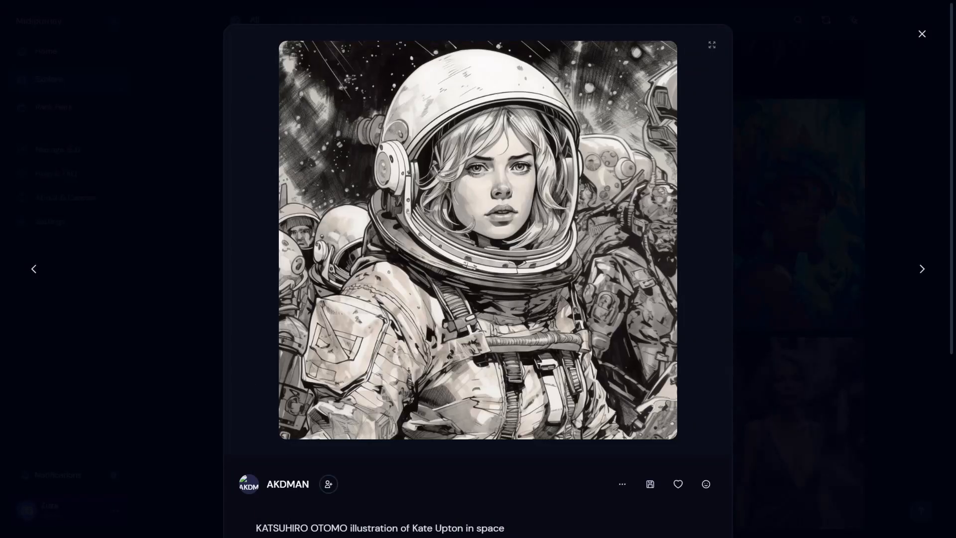
{"action": "left_click", "coordinate": [465, 214]}
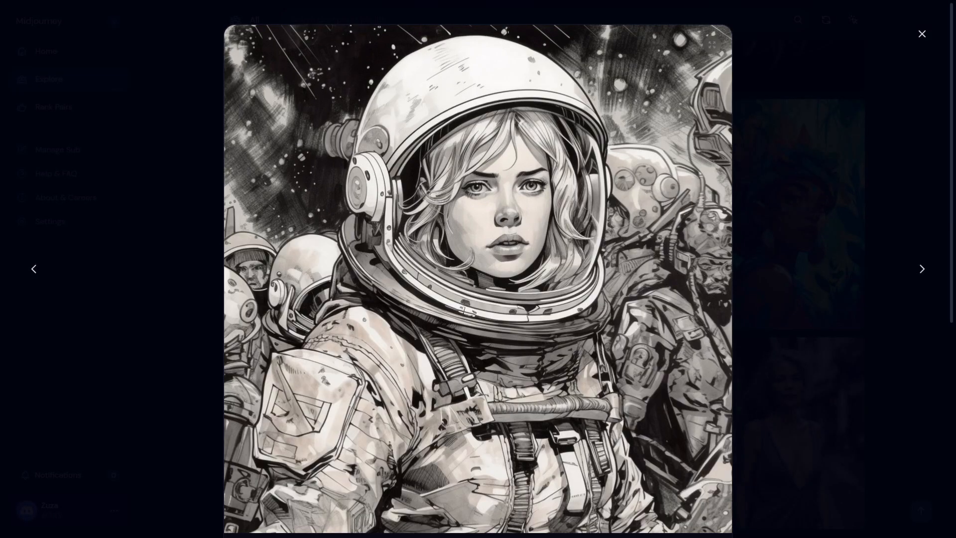
{"action": "key", "text": "Escape"}
- Examine further gallery images, including the vintage eye movie poster, silver shampoo bottle, gothic skull and Pope in a puffy jacket
{"action": "left_click", "coordinate": [788, 209]}
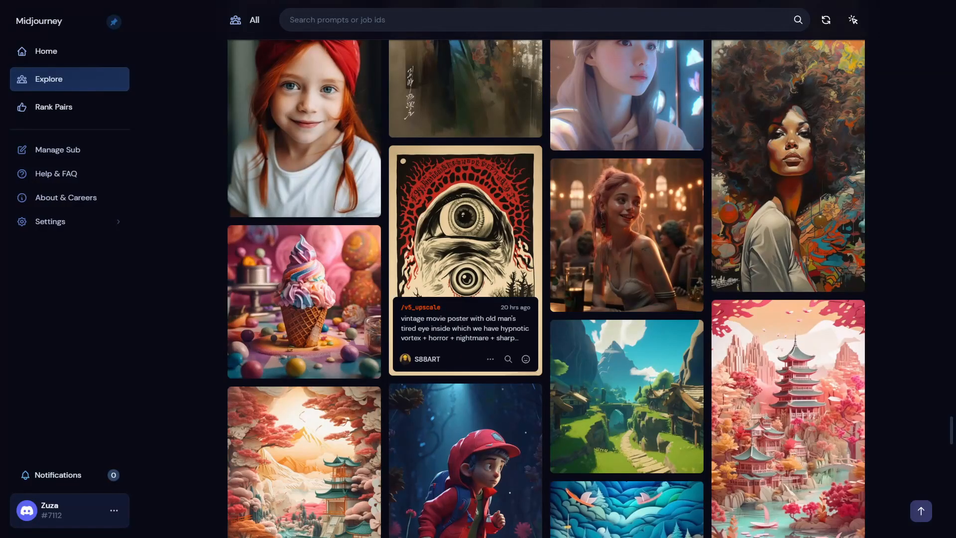
{"action": "left_click", "coordinate": [466, 224]}
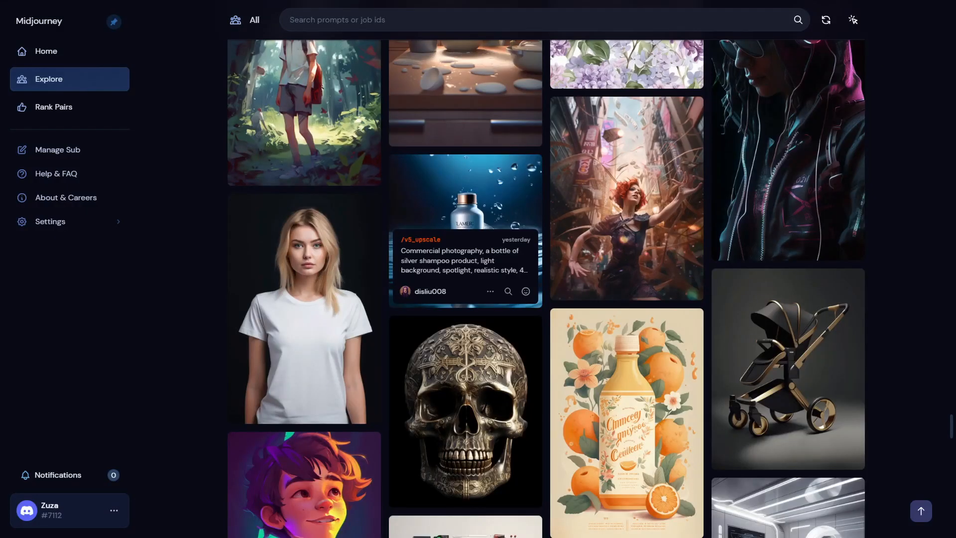
{"action": "left_click", "coordinate": [465, 199]}
{"action": "left_click", "coordinate": [466, 224]}
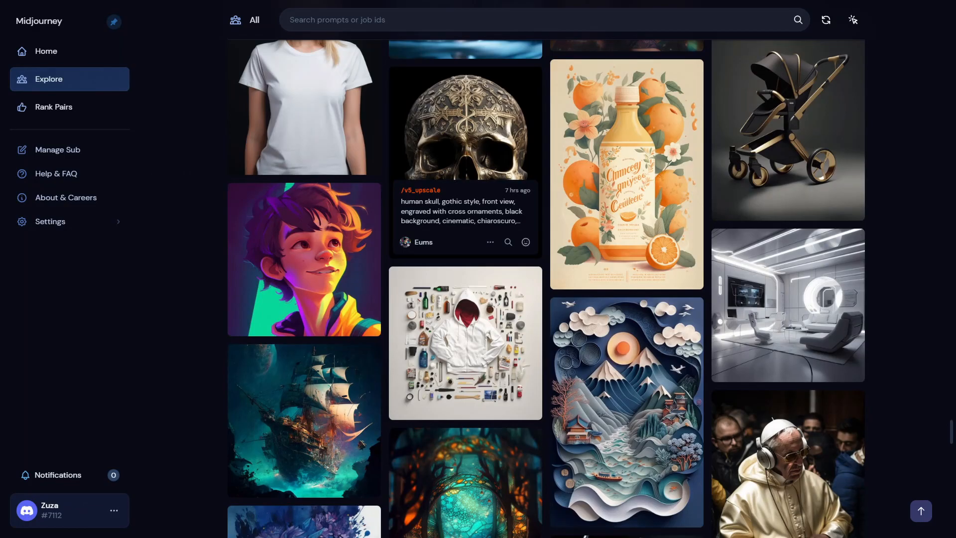
{"action": "left_click", "coordinate": [465, 130]}
{"action": "left_click", "coordinate": [468, 199]}
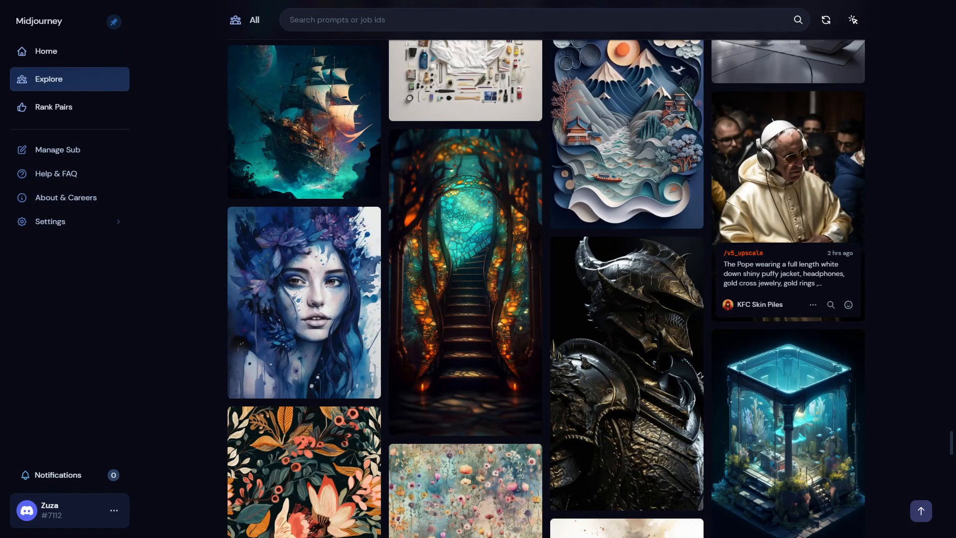
{"action": "left_click", "coordinate": [788, 165]}
{"action": "left_click", "coordinate": [477, 239]}
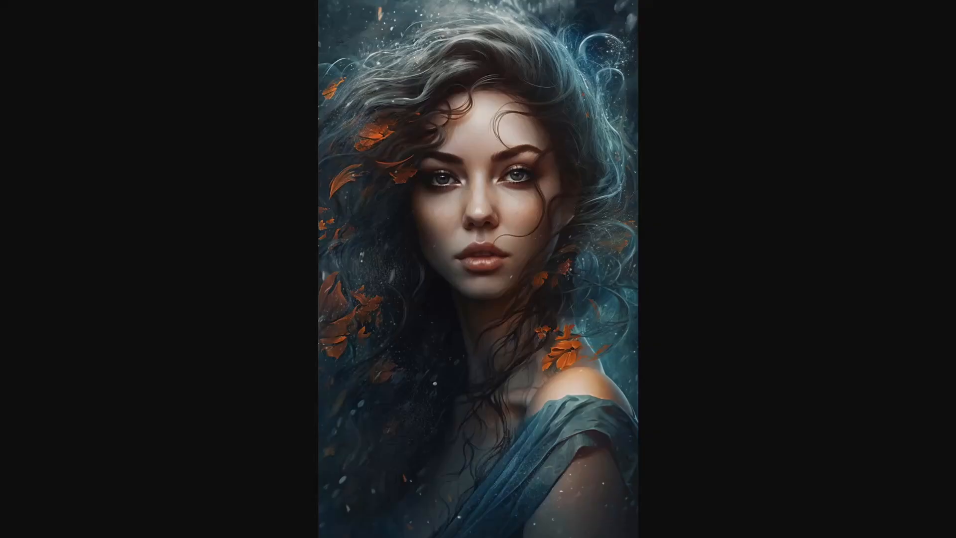
{"action": "left_click", "coordinate": [478, 185]}
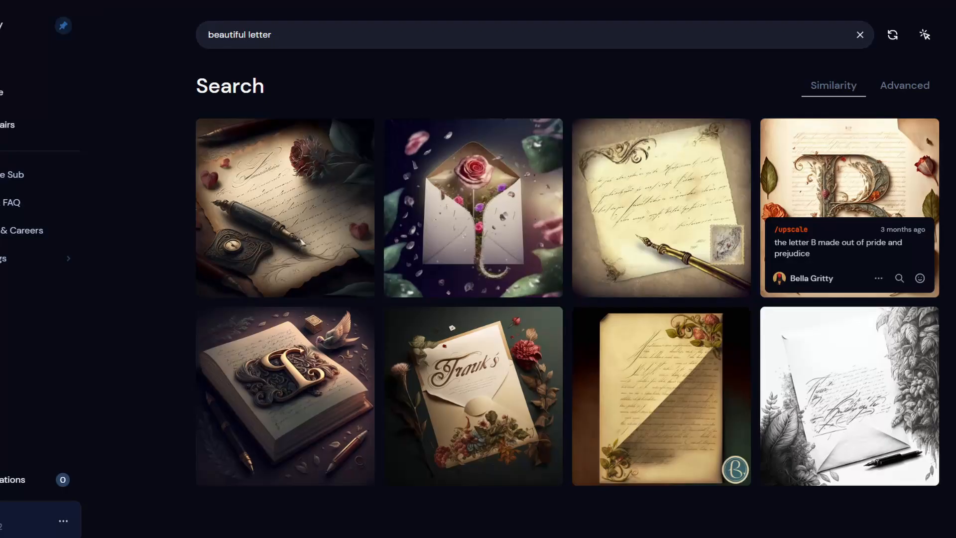
- Enlarge the ornate letter B, the website design and the pink lips sticker from the "beautiful letter", "webdesign" and "sticker" searches
{"action": "left_click", "coordinate": [849, 169]}
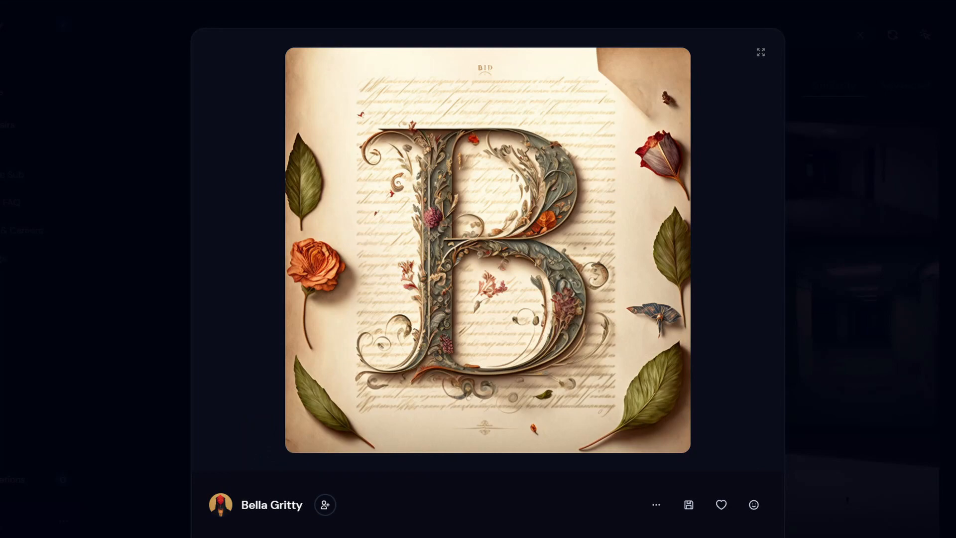
{"action": "left_click", "coordinate": [760, 52]}
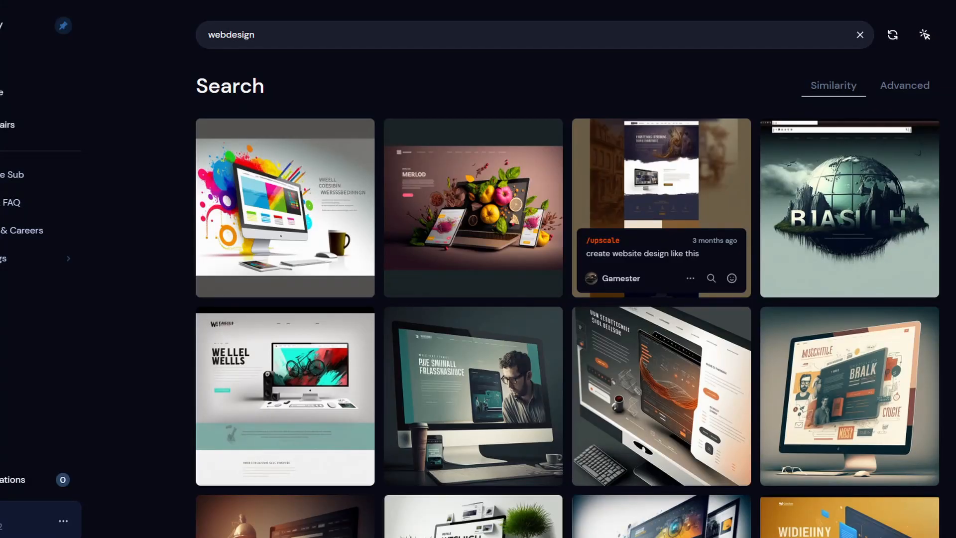
{"action": "left_click", "coordinate": [661, 169]}
{"action": "left_click", "coordinate": [760, 52]}
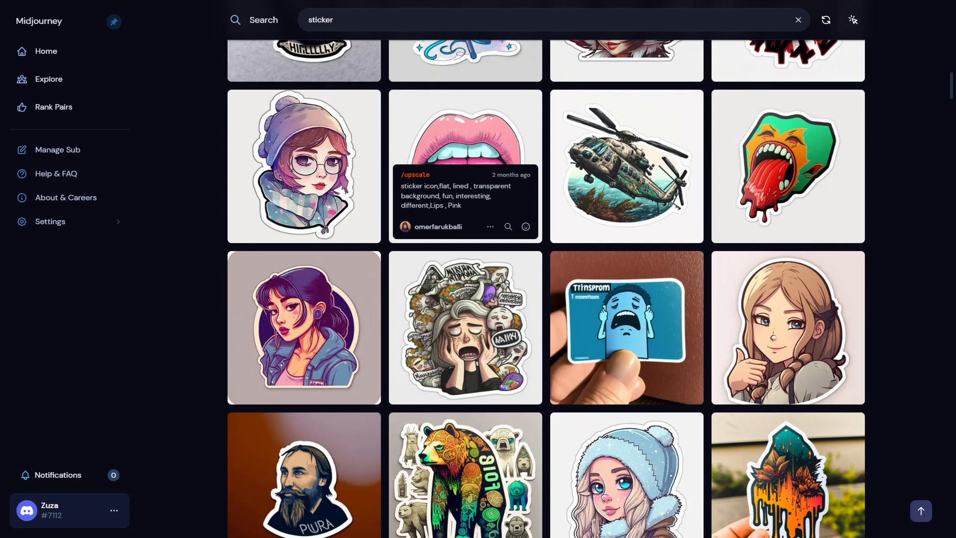
{"action": "left_click", "coordinate": [465, 129]}
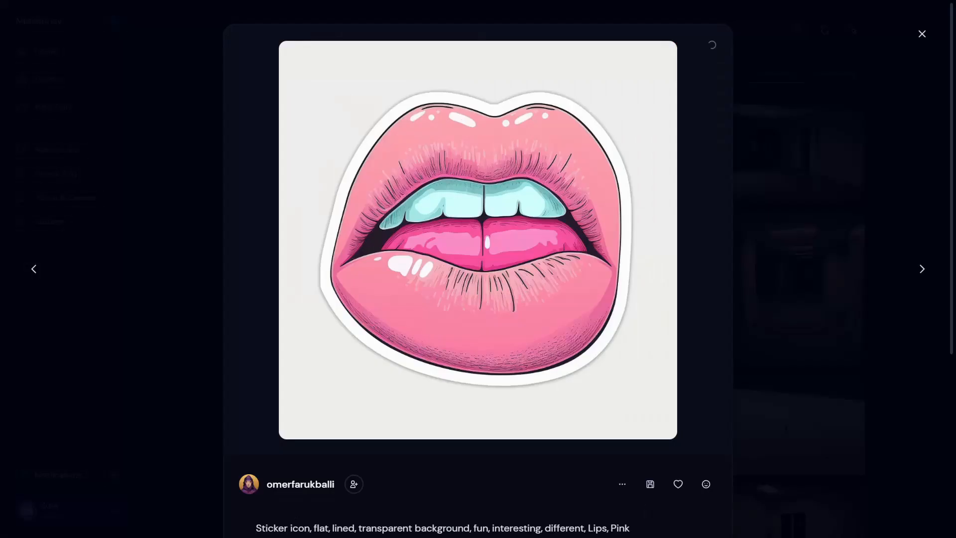
{"action": "left_click", "coordinate": [465, 129]}
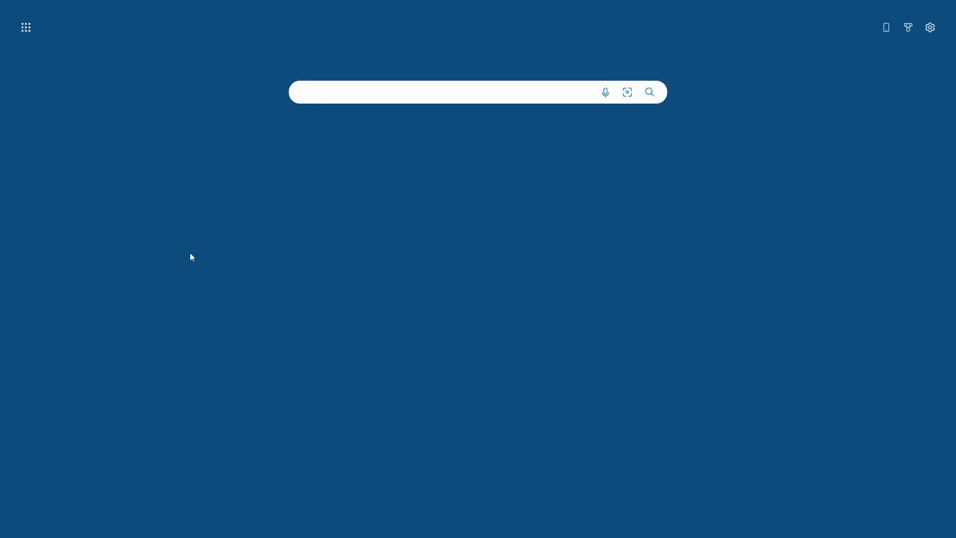
- Search the web for Discord and switch to the 21strom server in Discord
{"action": "type", "text": "d"}
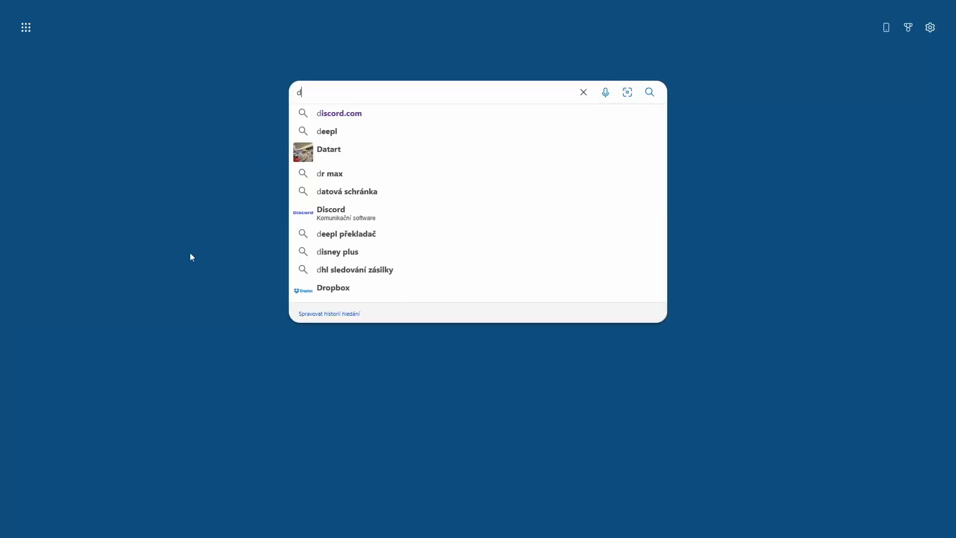
{"action": "type", "text": "iscor"}
{"action": "key", "text": "Return"}
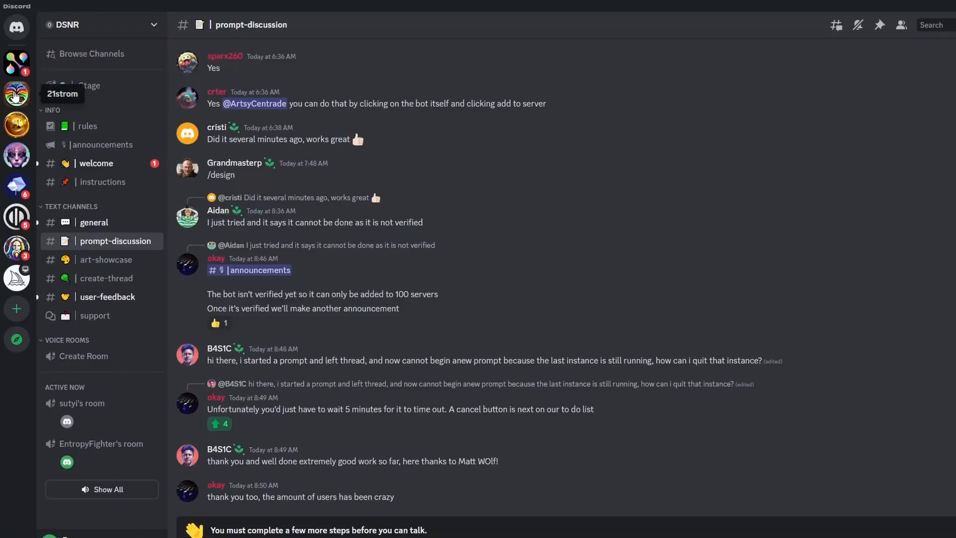
{"action": "left_click", "coordinate": [16, 92]}
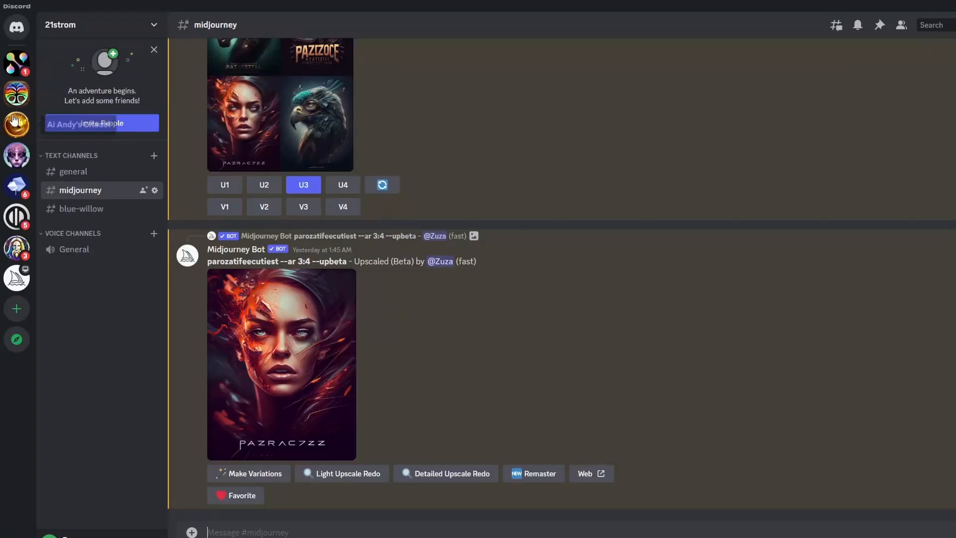
- Look through the Ai Andy's Citadel, InstantArt, BlueWillow, Playground AI and Leonardo.Ai servers, ending at the Midjourney server
{"action": "left_click", "coordinate": [15, 122]}
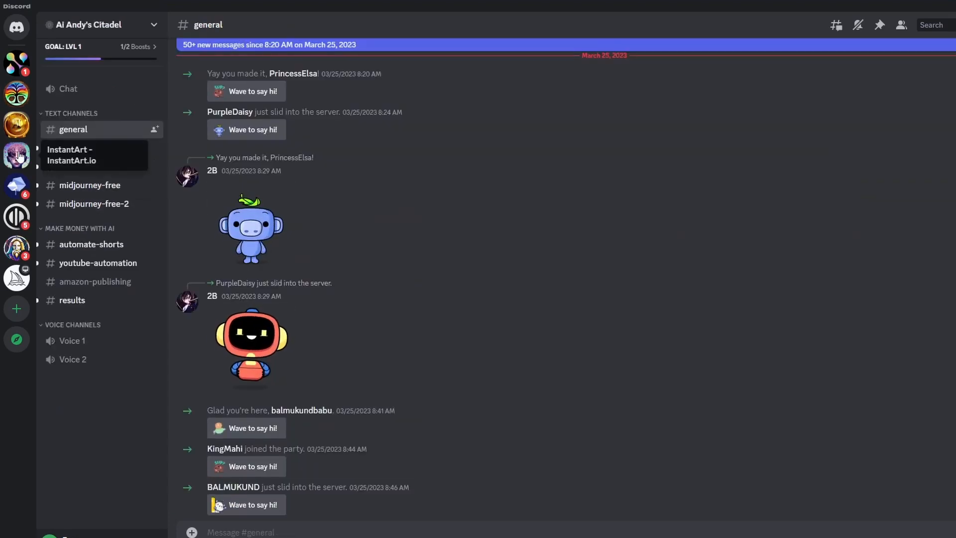
{"action": "left_click", "coordinate": [18, 155]}
{"action": "left_click", "coordinate": [17, 186]}
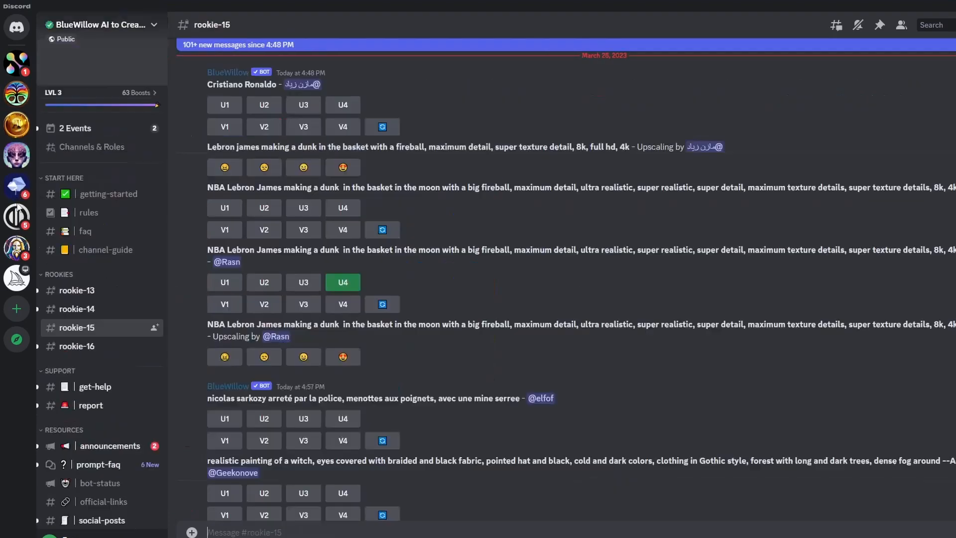
{"action": "left_click", "coordinate": [16, 216]}
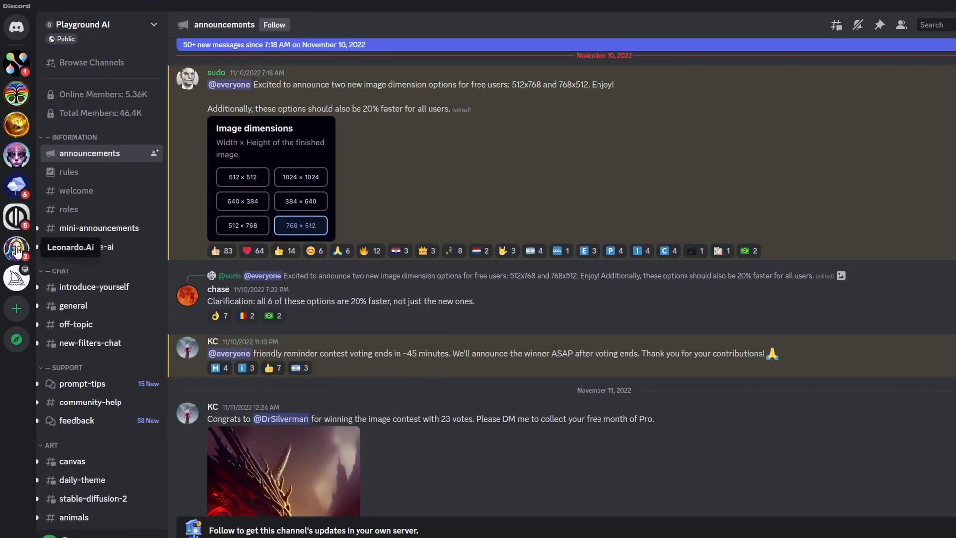
{"action": "left_click", "coordinate": [17, 248]}
{"action": "left_click", "coordinate": [16, 278]}
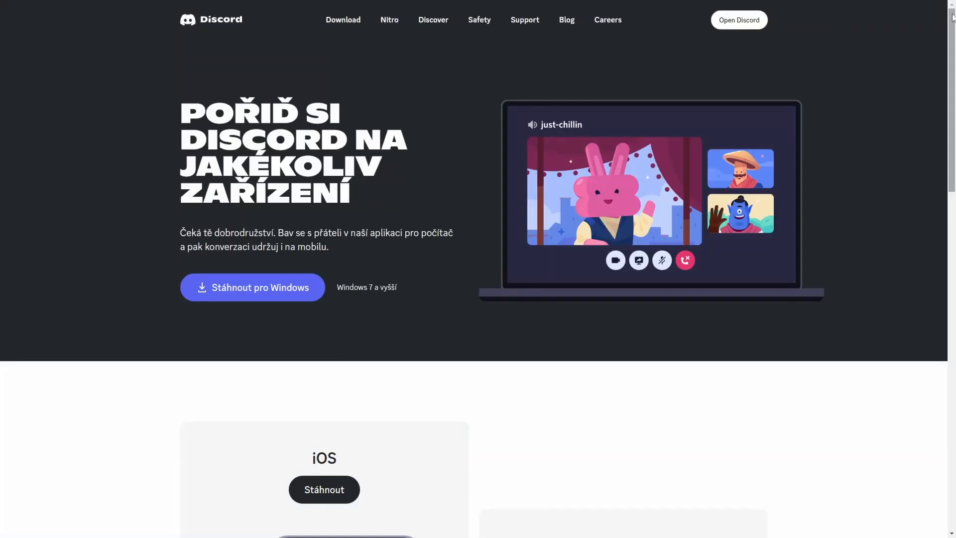
- Look over the Discord download page, continue to Discord in the browser and open Midjourney's newbies-116 channel
{"action": "left_click_drag", "start_coordinate": [952, 18], "coordinate": [954, 307]}
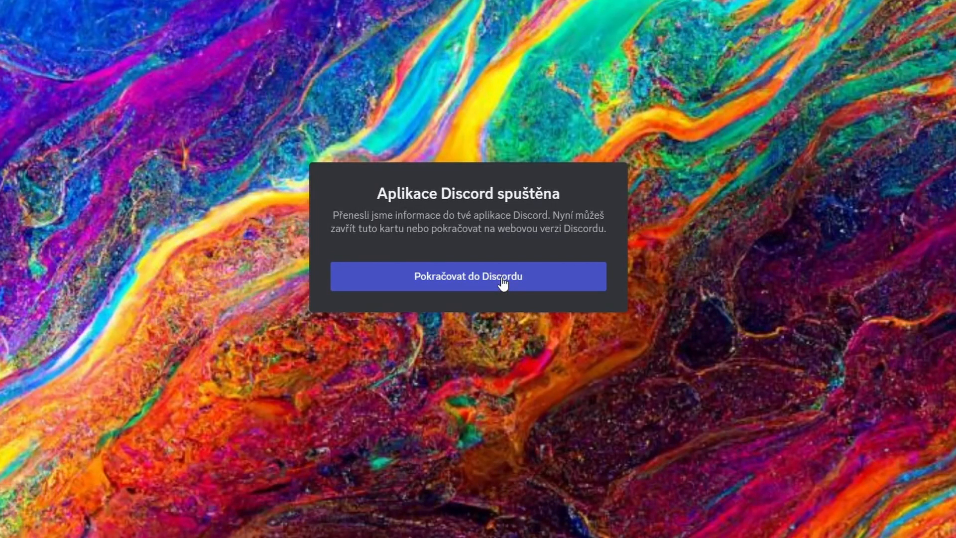
{"action": "left_click", "coordinate": [502, 280]}
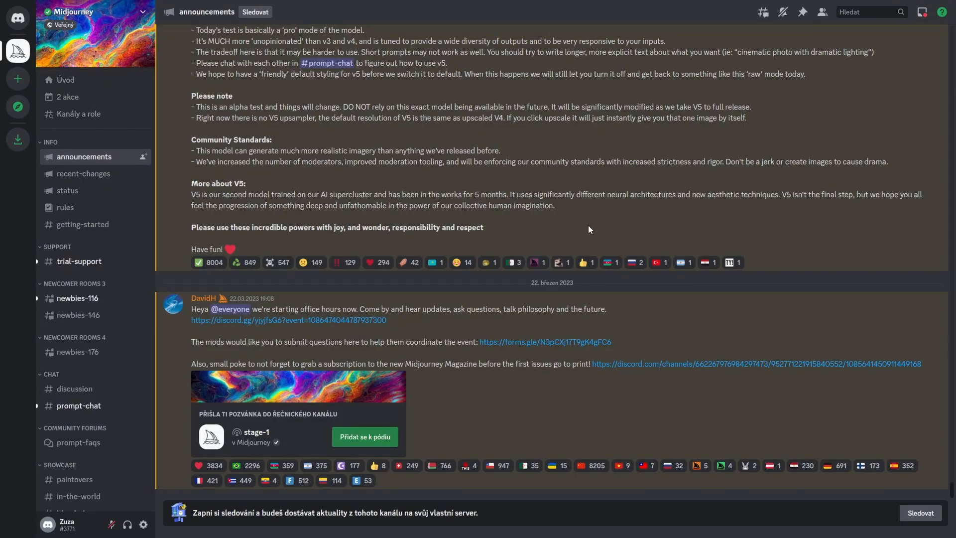
{"action": "left_click", "coordinate": [77, 299]}
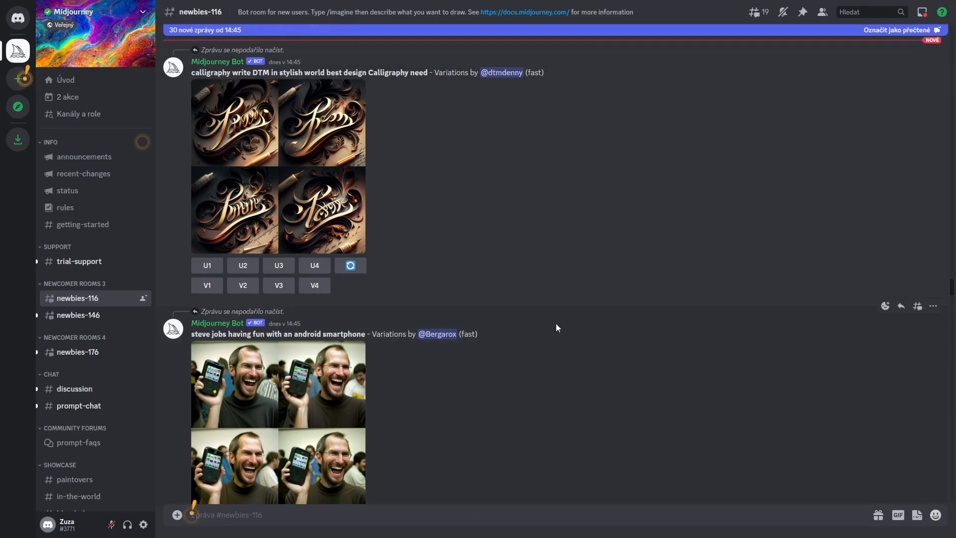
- Enlarge the Steve Jobs smartphone grid and the little dog grid in newbies-116, closing each preview
{"action": "scroll", "coordinate": [556, 327], "scroll_direction": "down", "scroll_amount": 3}
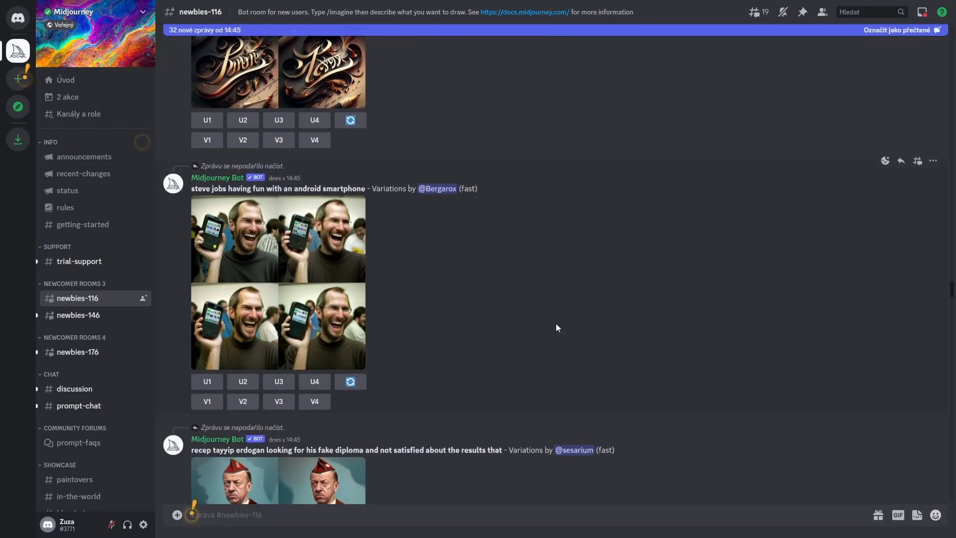
{"action": "left_click", "coordinate": [333, 320]}
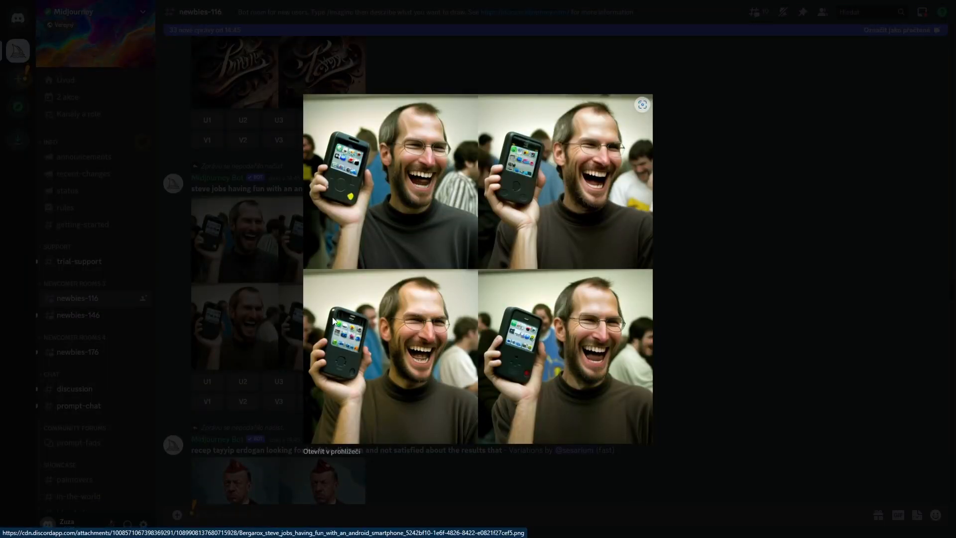
{"action": "left_click", "coordinate": [709, 279]}
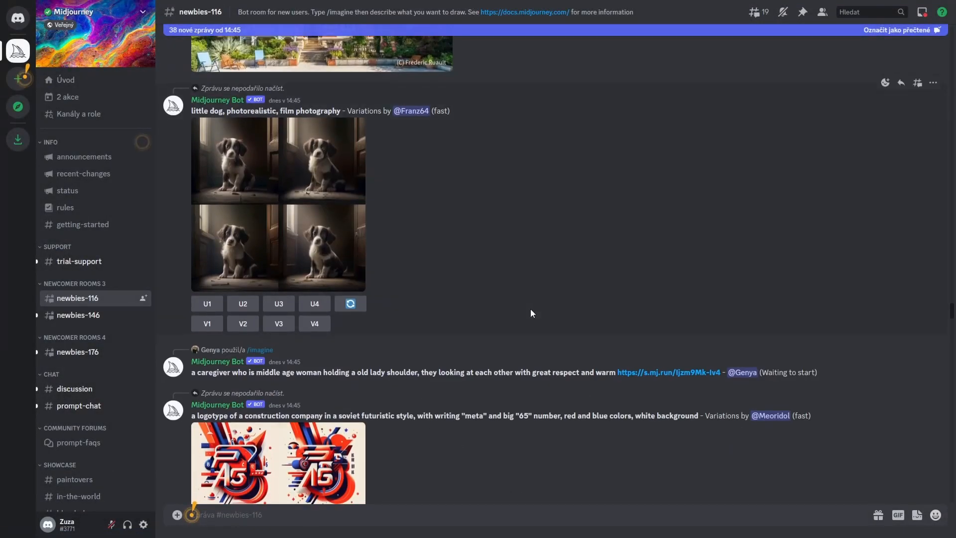
{"action": "left_click", "coordinate": [332, 259]}
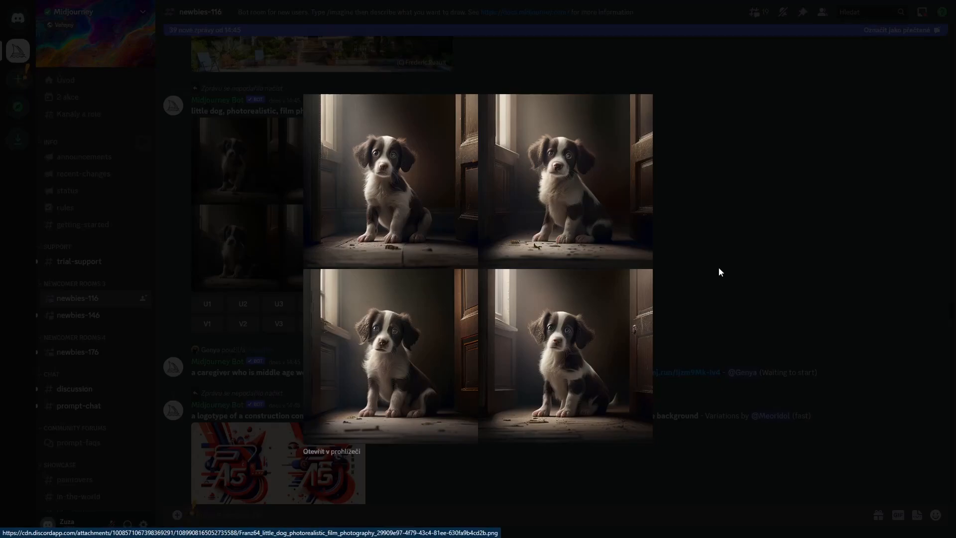
{"action": "left_click", "coordinate": [718, 267]}
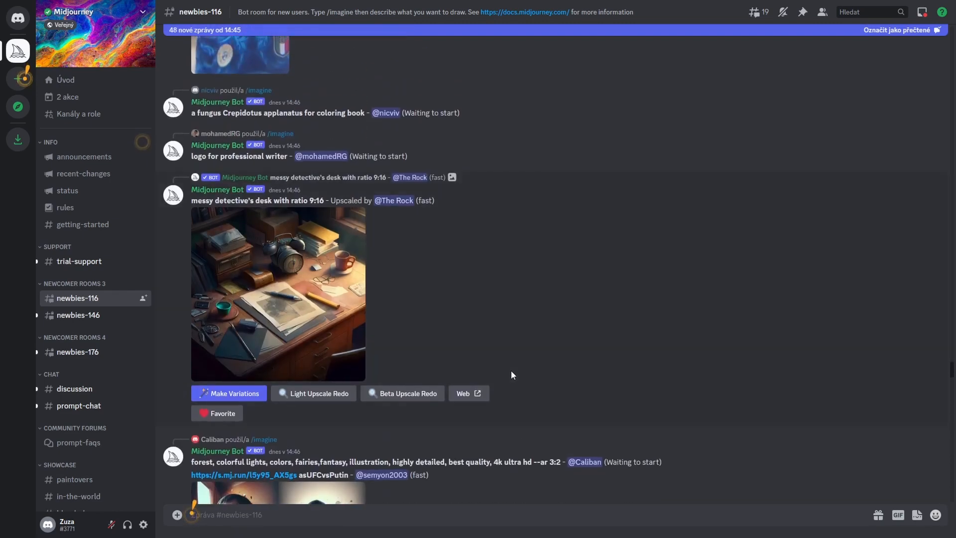
- Find the dark web design image grid in newbies-116, view it at full size in the browser and close its preview
{"action": "scroll", "coordinate": [511, 369], "scroll_direction": "down", "scroll_amount": 15}
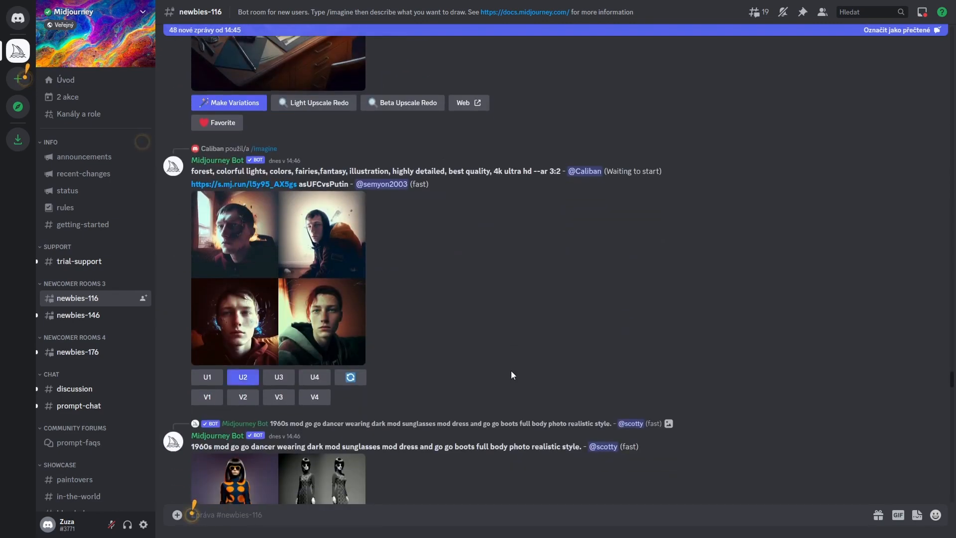
{"action": "scroll", "coordinate": [511, 372], "scroll_direction": "down", "scroll_amount": 5}
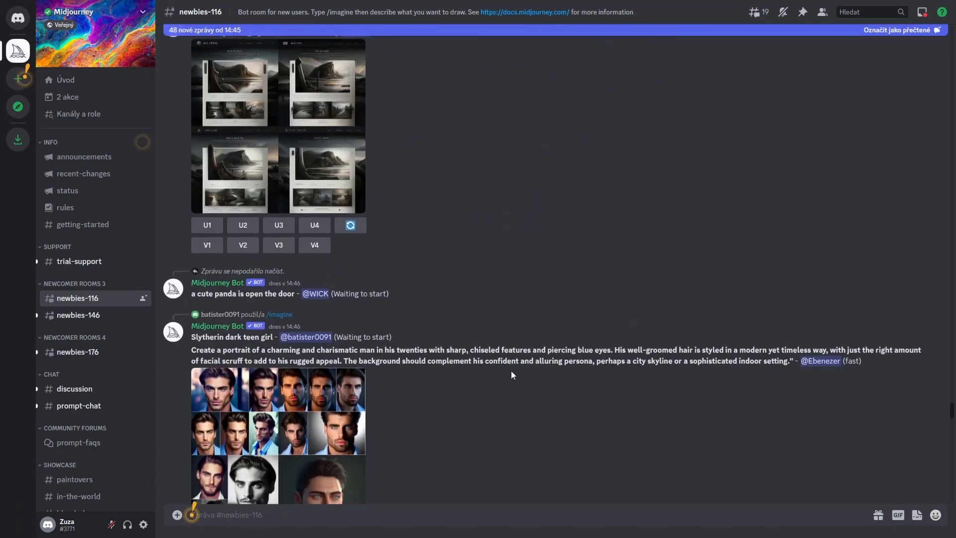
{"action": "scroll", "coordinate": [498, 356], "scroll_direction": "up", "scroll_amount": 3}
{"action": "left_click", "coordinate": [322, 248]}
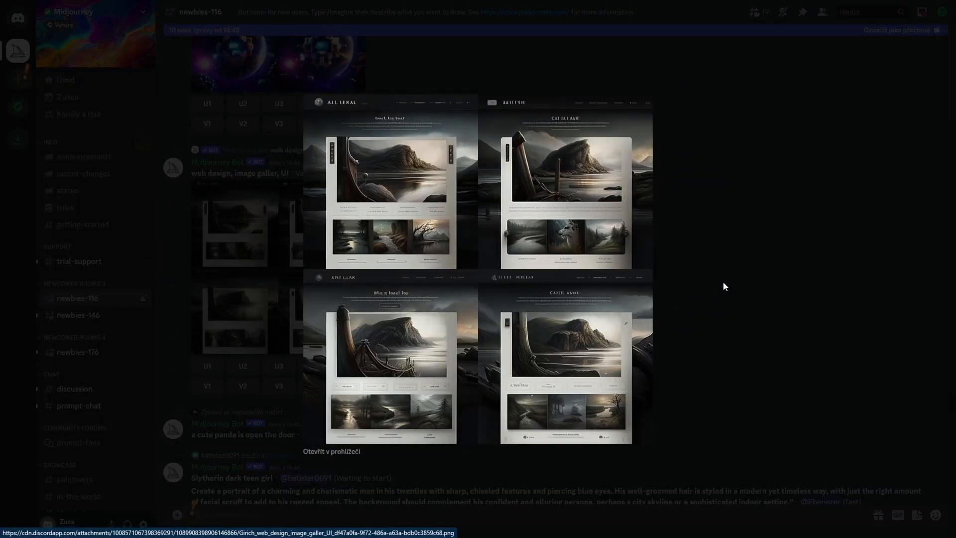
{"action": "left_click", "coordinate": [330, 451]}
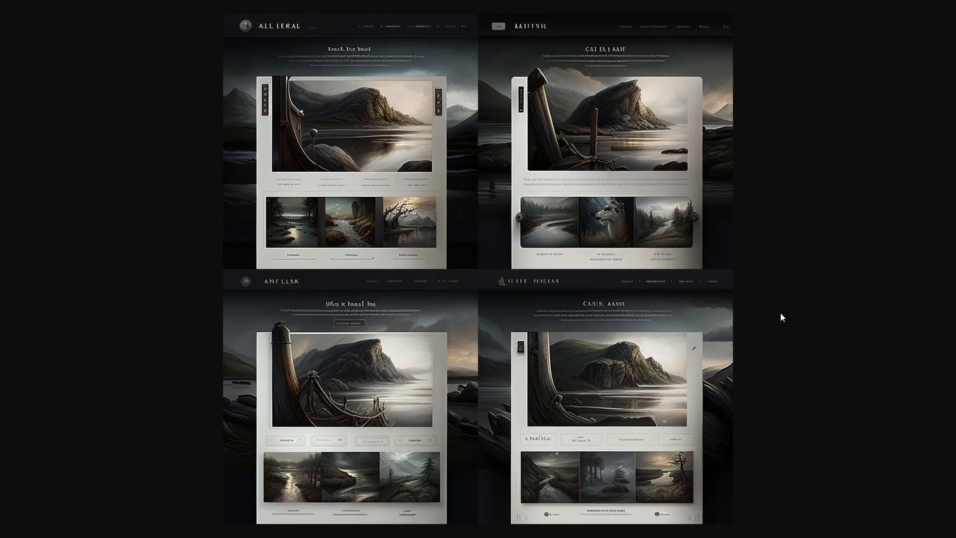
{"action": "key", "text": "alt+Tab"}
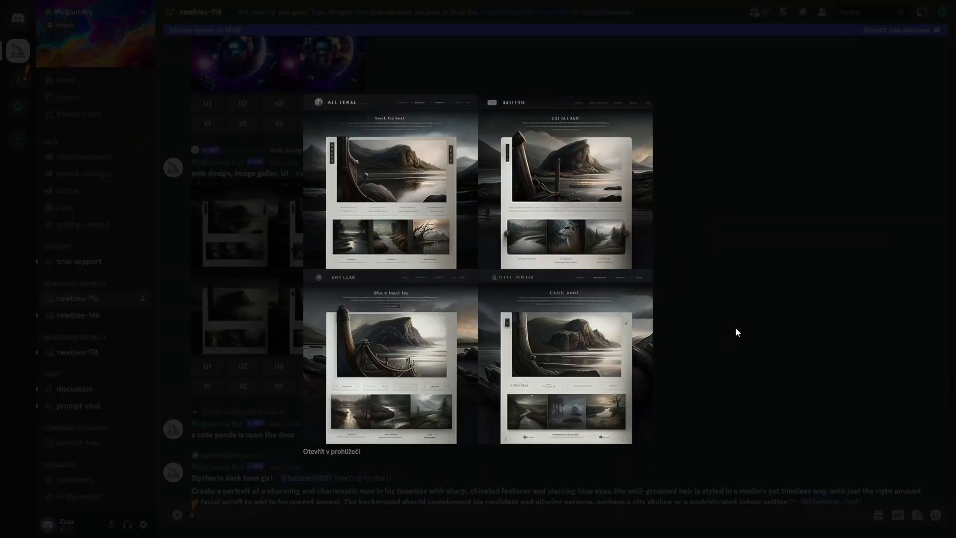
{"action": "left_click", "coordinate": [736, 327]}
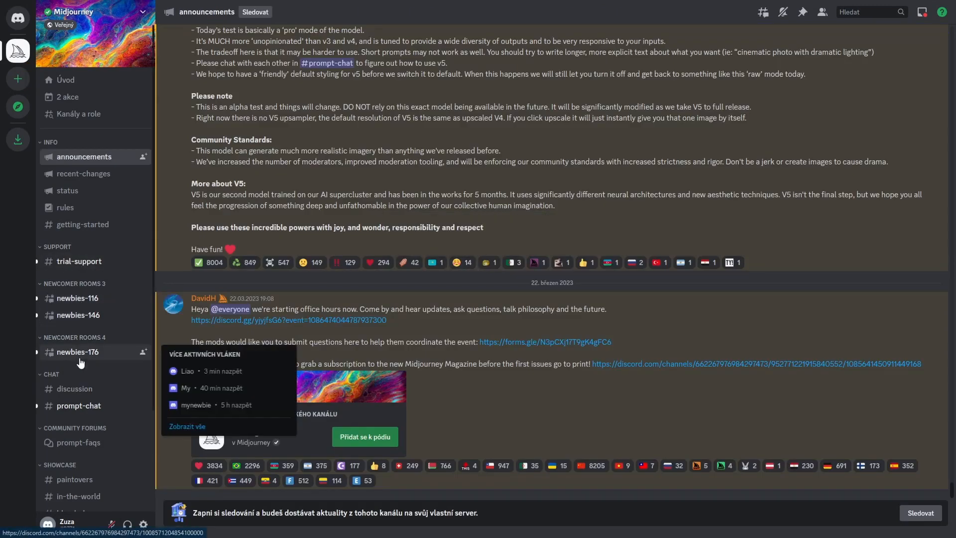
- Browse the full channel list of the Midjourney server, down through the Support, Newcomer Rooms and Chat categories
{"action": "left_click", "coordinate": [72, 117]}
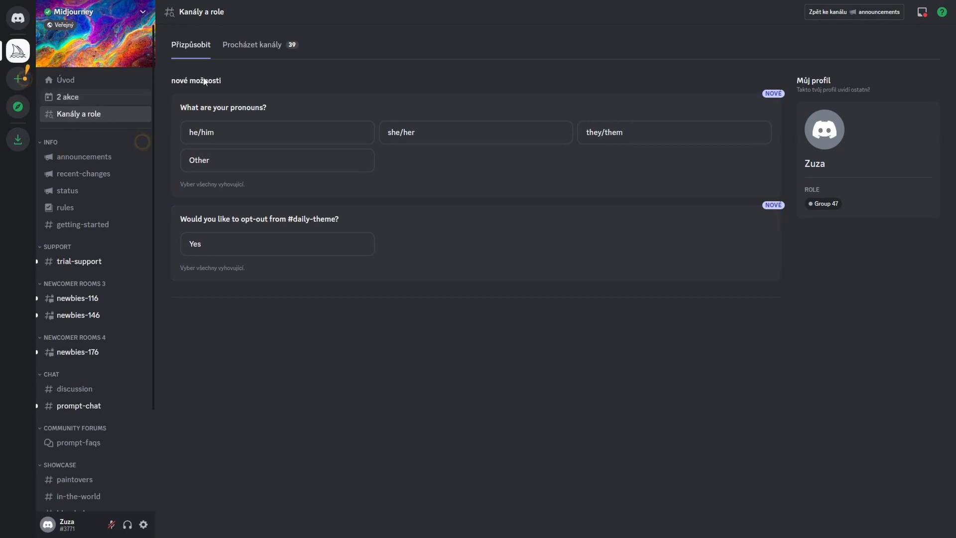
{"action": "left_click", "coordinate": [250, 50]}
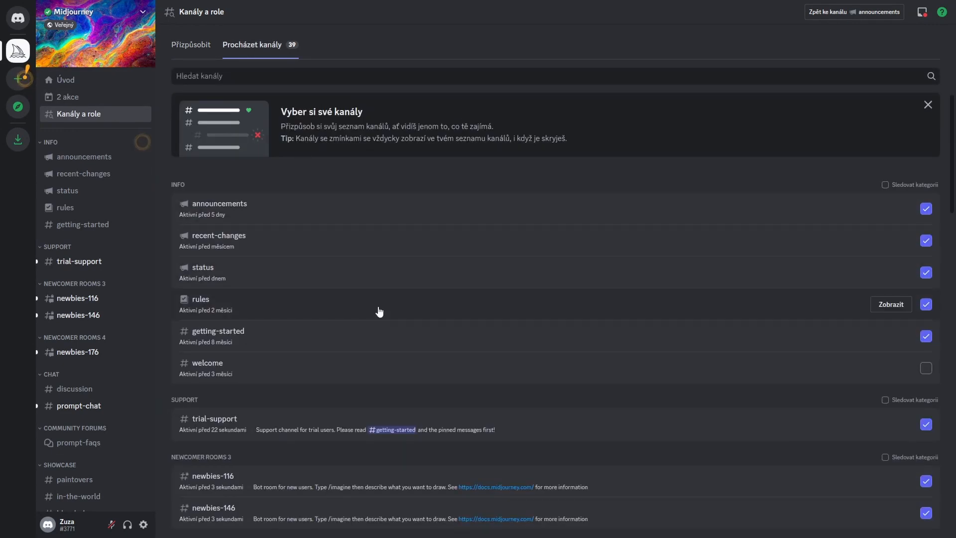
{"action": "scroll", "coordinate": [394, 339], "scroll_direction": "down", "scroll_amount": 5}
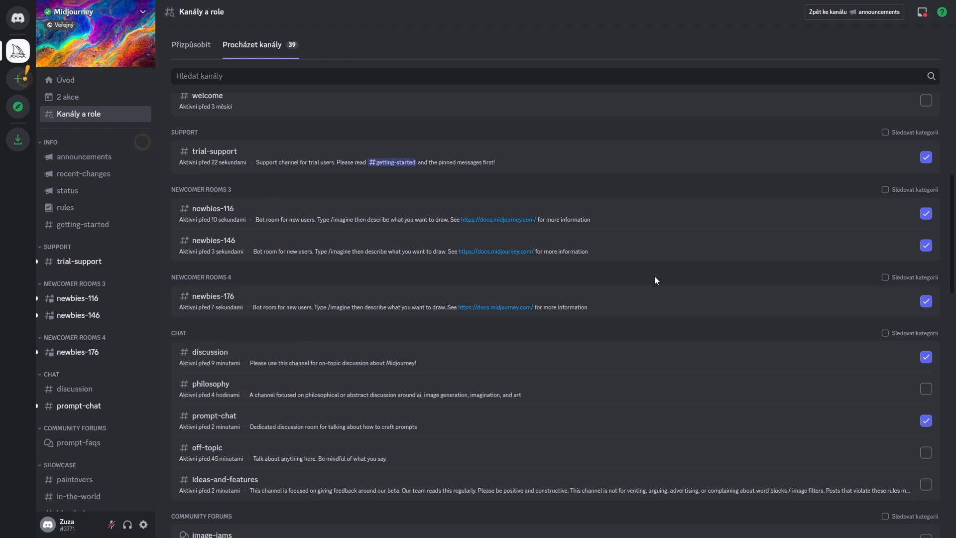
- Return to newbies-116, view the gladiator and golden dragon grid at full size in the browser and close its preview
{"action": "left_click", "coordinate": [72, 305]}
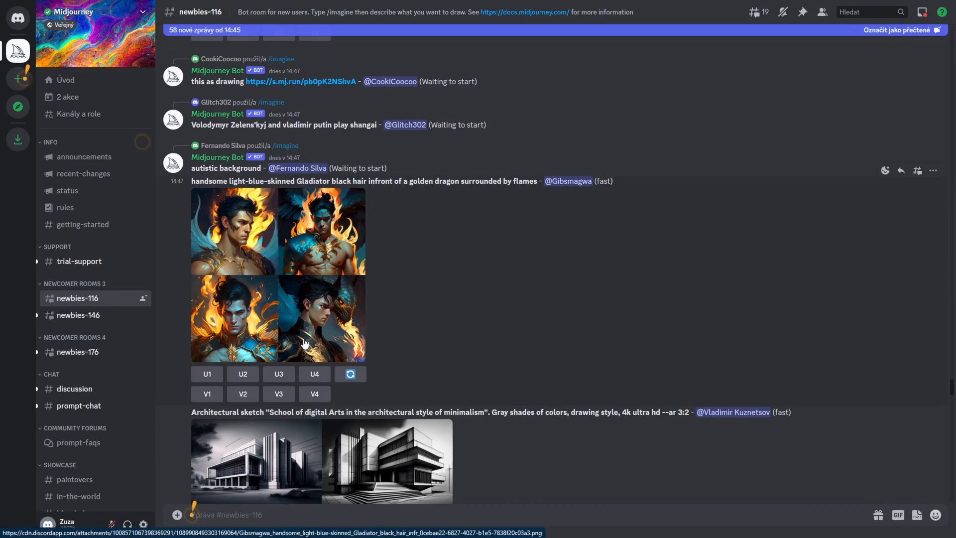
{"action": "left_click", "coordinate": [305, 341]}
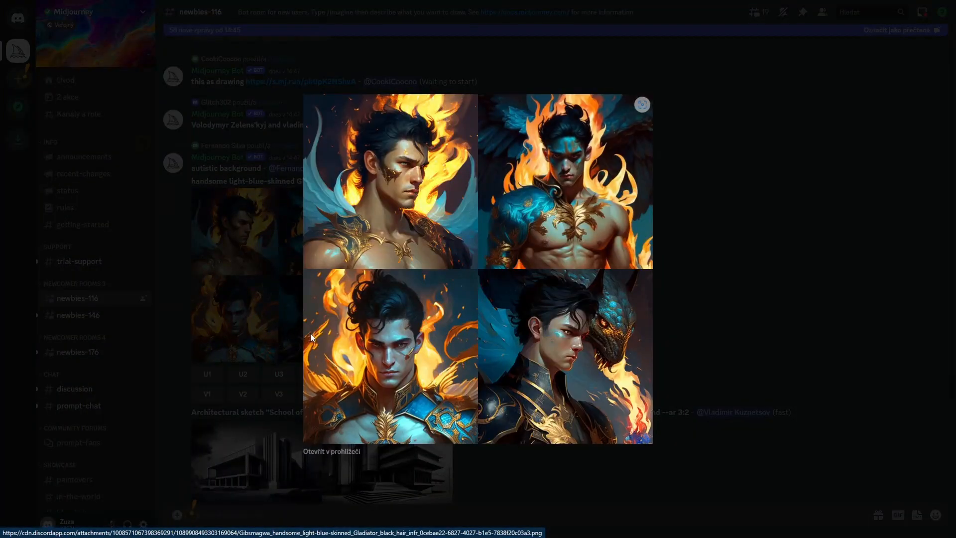
{"action": "left_click", "coordinate": [334, 452]}
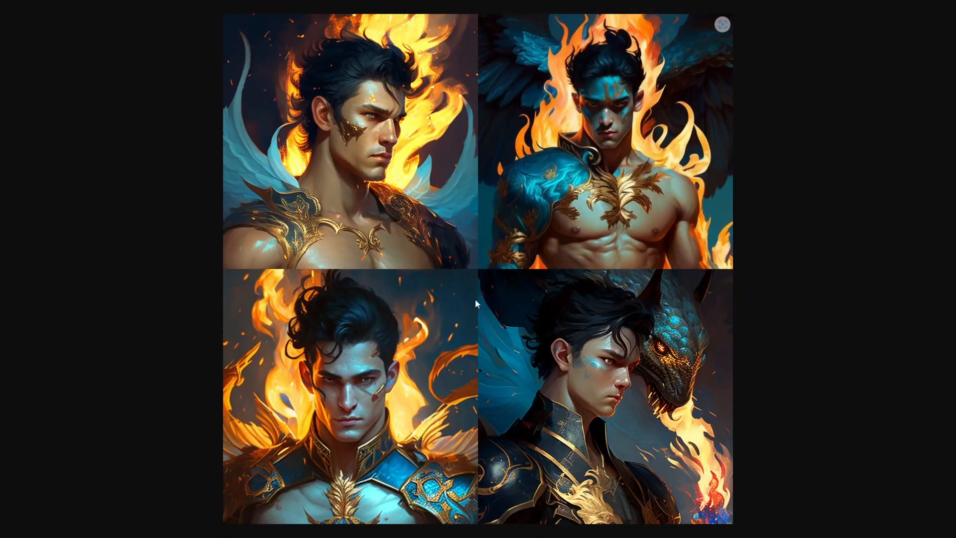
{"action": "key", "text": "alt+Tab"}
{"action": "left_click", "coordinate": [730, 324]}
- Look through further generated images in newbies-116, including the minimalist architectural sketches and the backpacks
{"action": "scroll", "coordinate": [516, 431], "scroll_direction": "down", "scroll_amount": 15}
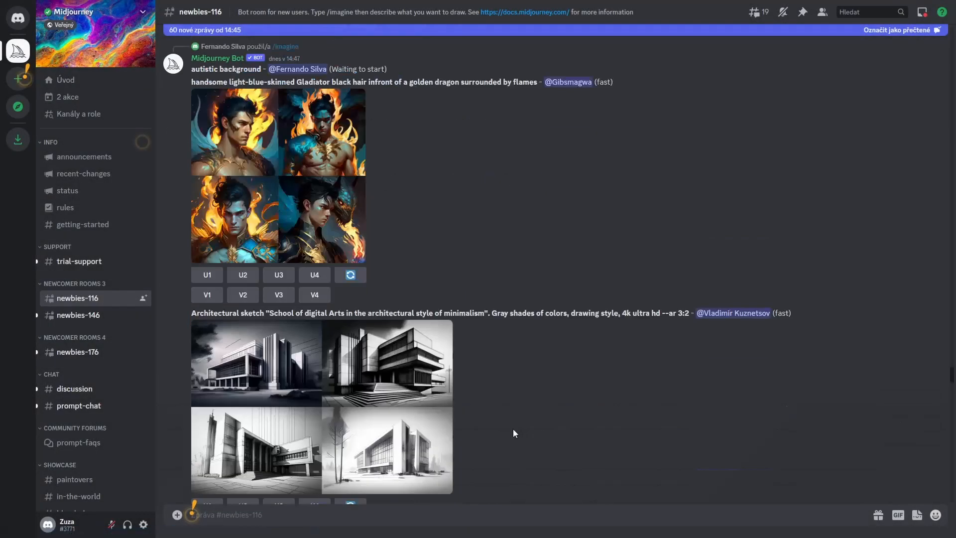
{"action": "scroll", "coordinate": [516, 434], "scroll_direction": "down", "scroll_amount": 5}
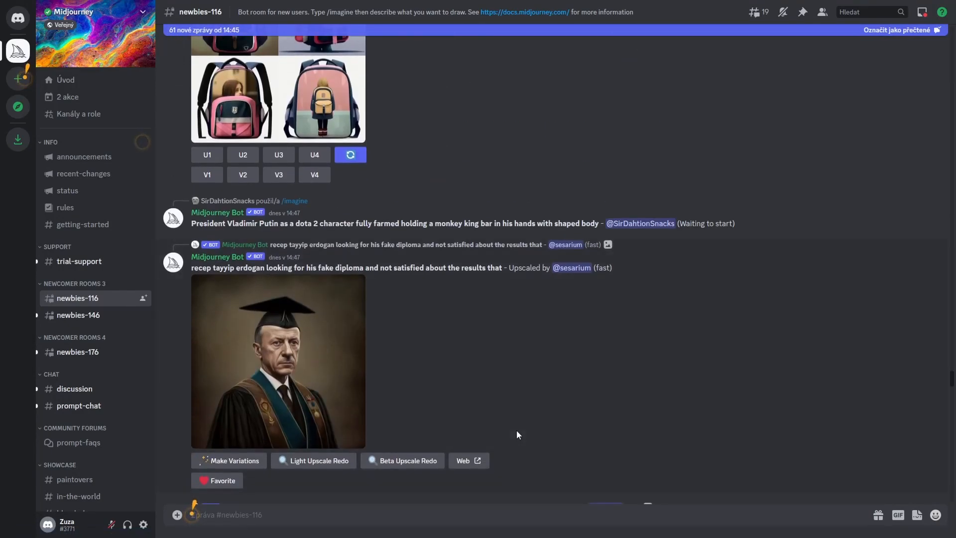
{"action": "scroll", "coordinate": [516, 434], "scroll_direction": "down", "scroll_amount": 5}
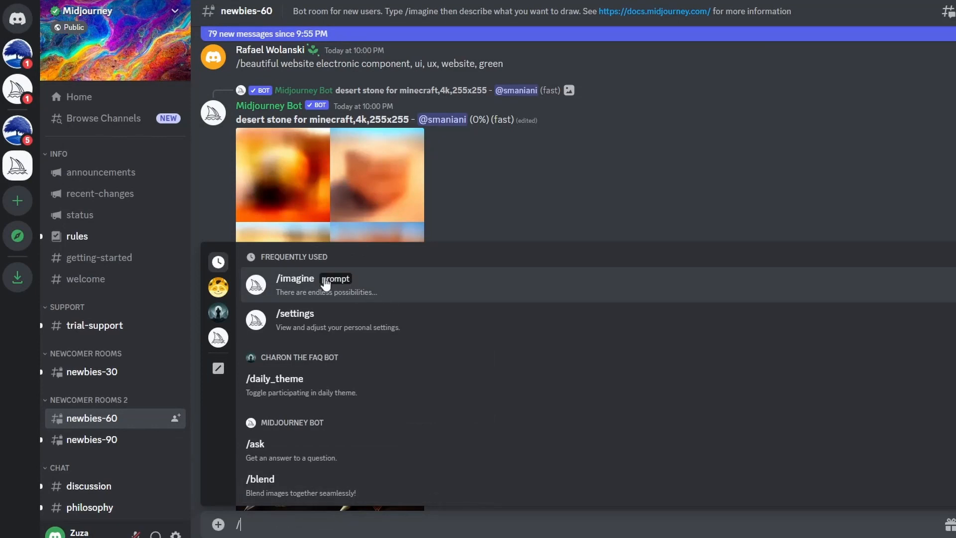
- Submit an /imagine prompt in newbies-60 for a majestic, vividly coloured and intricately patterned turtle floating across an underwater seascape, with --ar 3:2
{"action": "left_click", "coordinate": [324, 281]}
{"action": "type", "text": "A majestic turtle is floating across underwater seascape. Its body is a mix of vivid greens, blues, purples and lime colors, with streaks of fiery reds, deep oranges and yellows. Turtle's body is adorned with intricate patterns and sofisticated designs, giving it a unique and stylized appearance, --ar 3:2"}
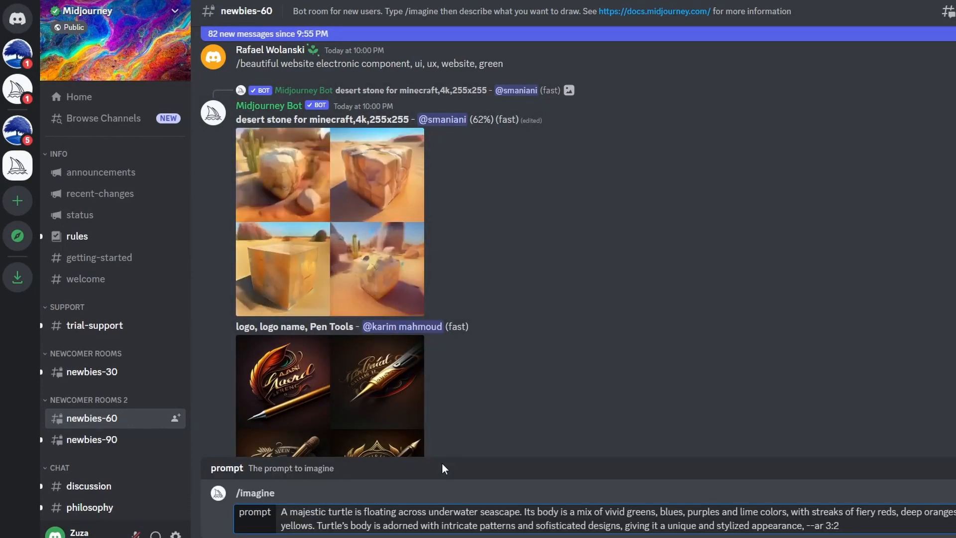
{"action": "key", "text": "Return"}
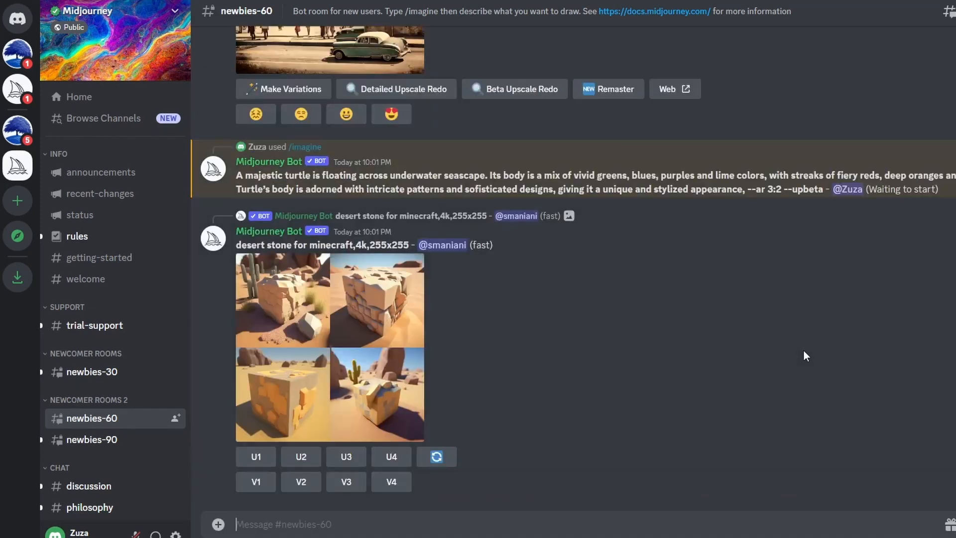
- Look for the turtle result among the newbies-60 messages and view the generated images in the Midjourney website's profile gallery
{"action": "scroll", "coordinate": [853, 218], "scroll_direction": "up", "scroll_amount": 10}
{"action": "scroll", "coordinate": [852, 214], "scroll_direction": "up", "scroll_amount": 10}
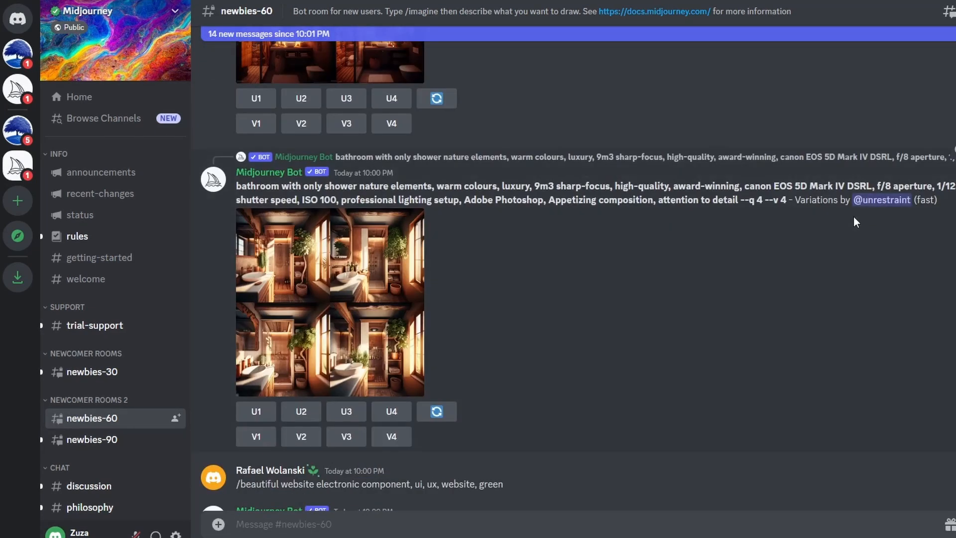
{"action": "scroll", "coordinate": [846, 239], "scroll_direction": "down", "scroll_amount": 15}
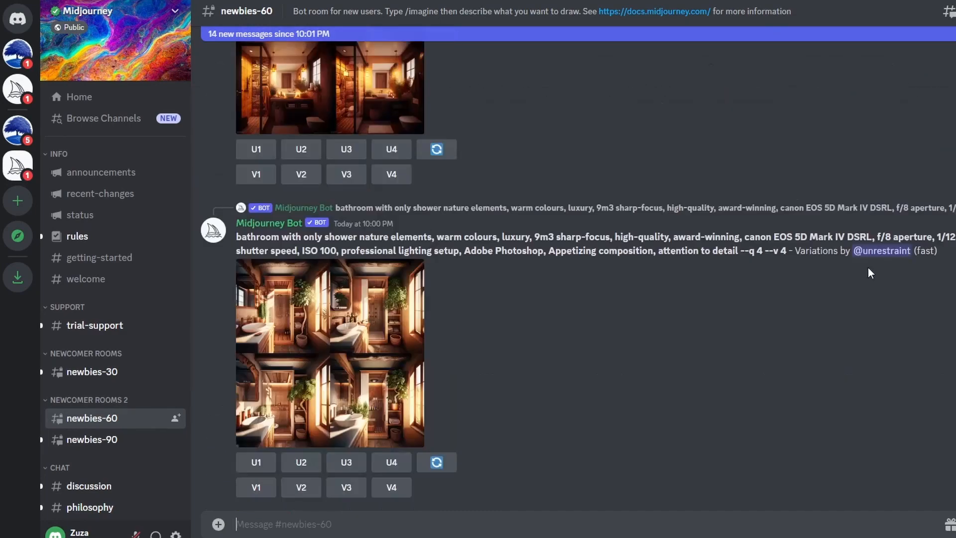
{"action": "scroll", "coordinate": [749, 318], "scroll_direction": "down", "scroll_amount": 20}
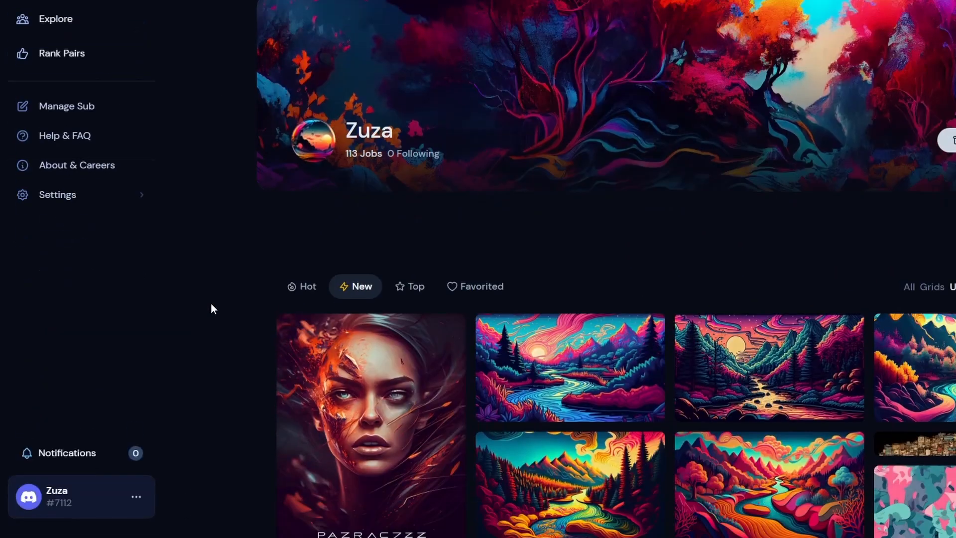
{"action": "scroll", "coordinate": [605, 269], "scroll_direction": "down", "scroll_amount": 10}
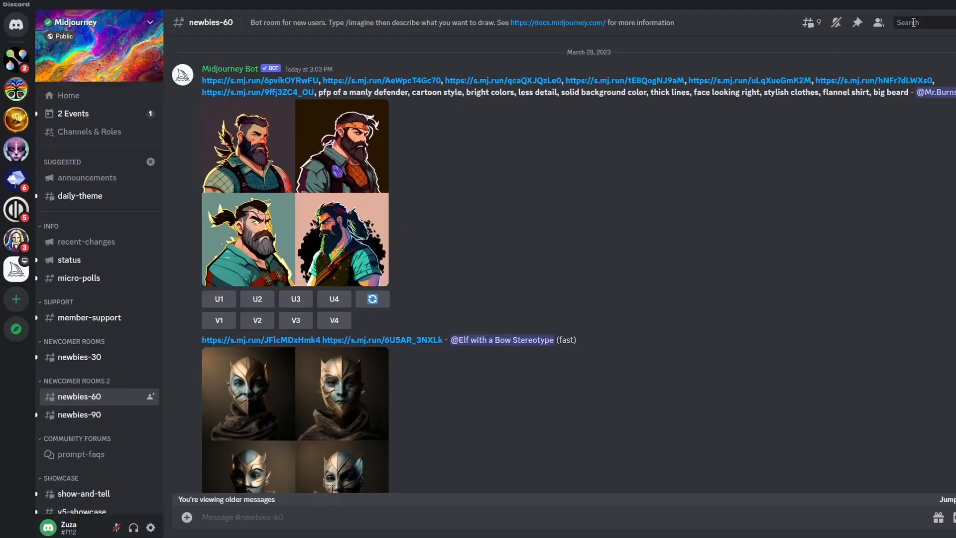
- Search the Midjourney server for messages matching the account's own username
{"action": "left_click", "coordinate": [913, 23]}
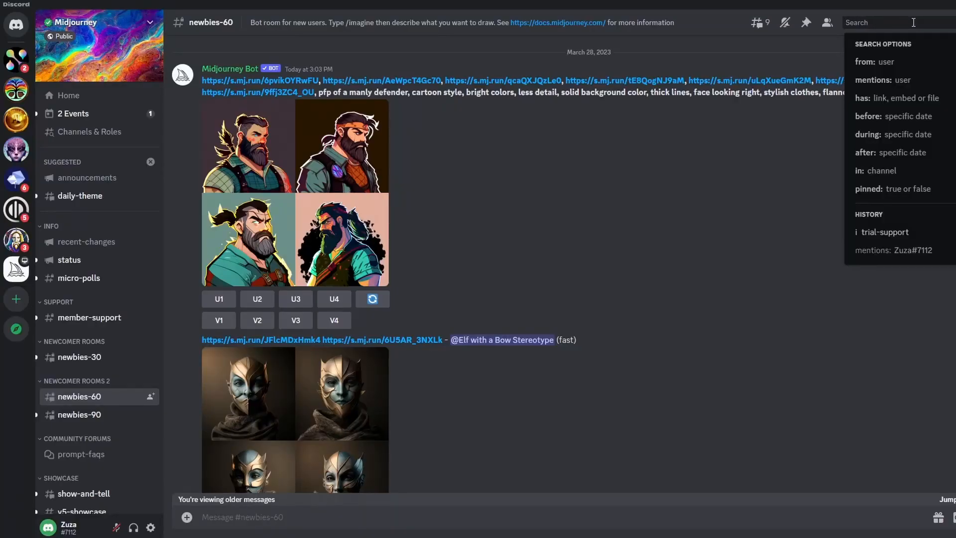
{"action": "type", "text": "zuza"}
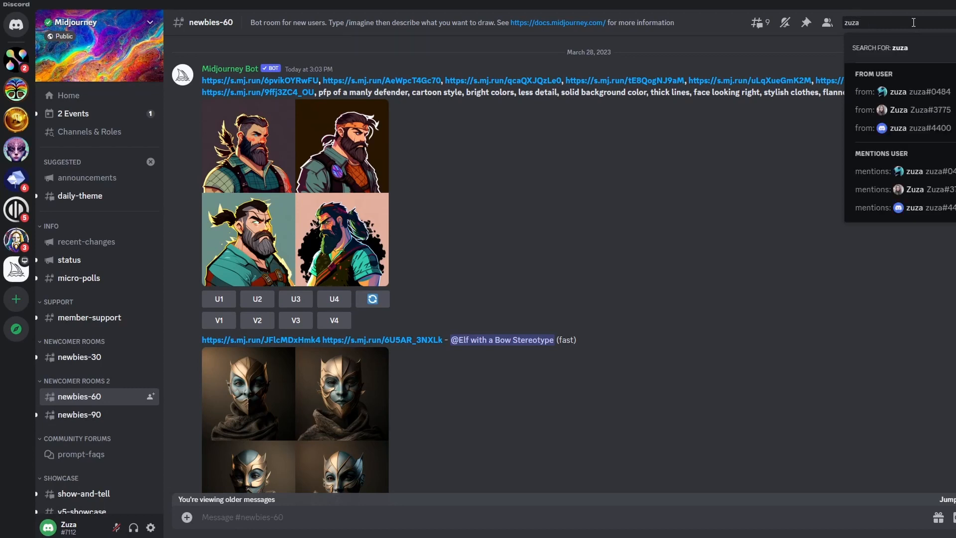
{"action": "key", "text": "Return"}
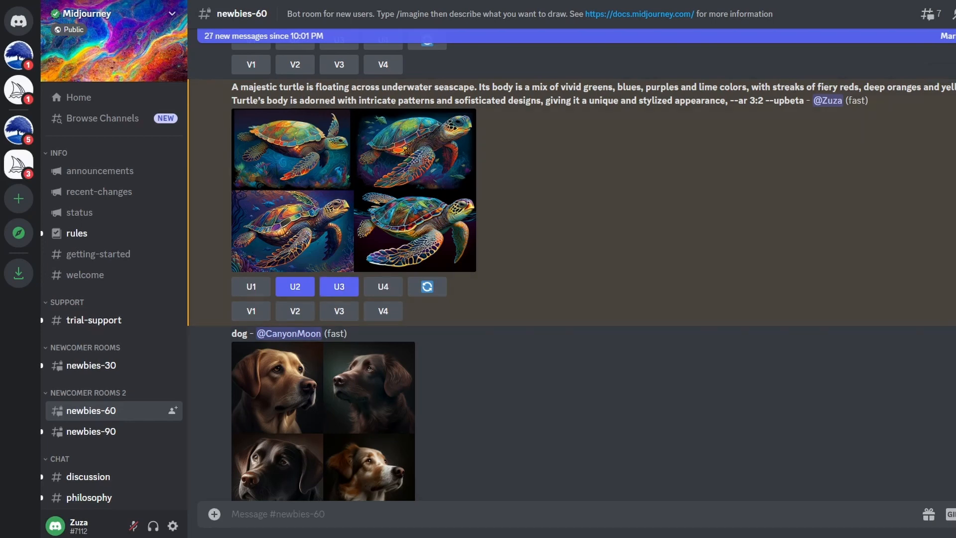
- Review the upscaled turtle and the turtle grid in newbies-60, enlarge the grid and open it in the browser
{"action": "scroll", "coordinate": [672, 369], "scroll_direction": "down", "scroll_amount": 10}
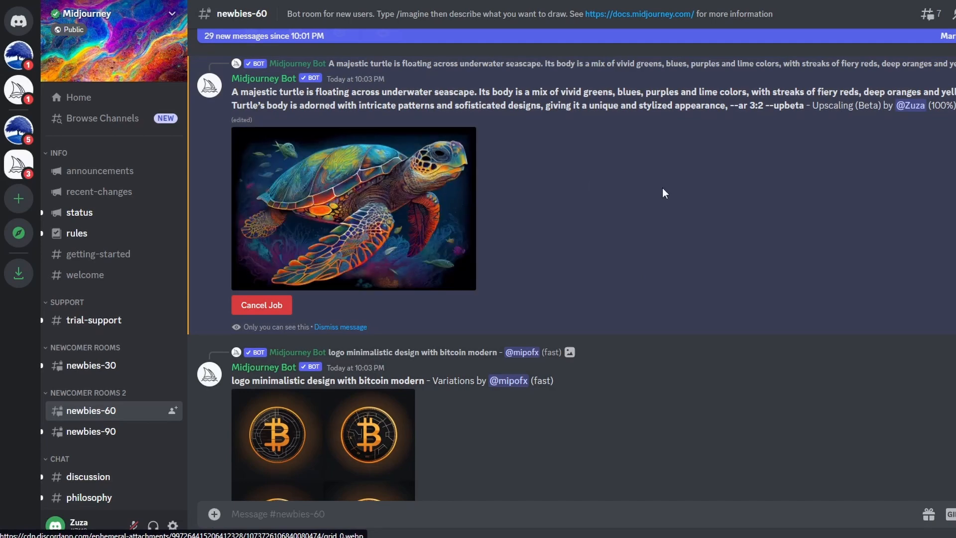
{"action": "scroll", "coordinate": [674, 156], "scroll_direction": "up", "scroll_amount": 10}
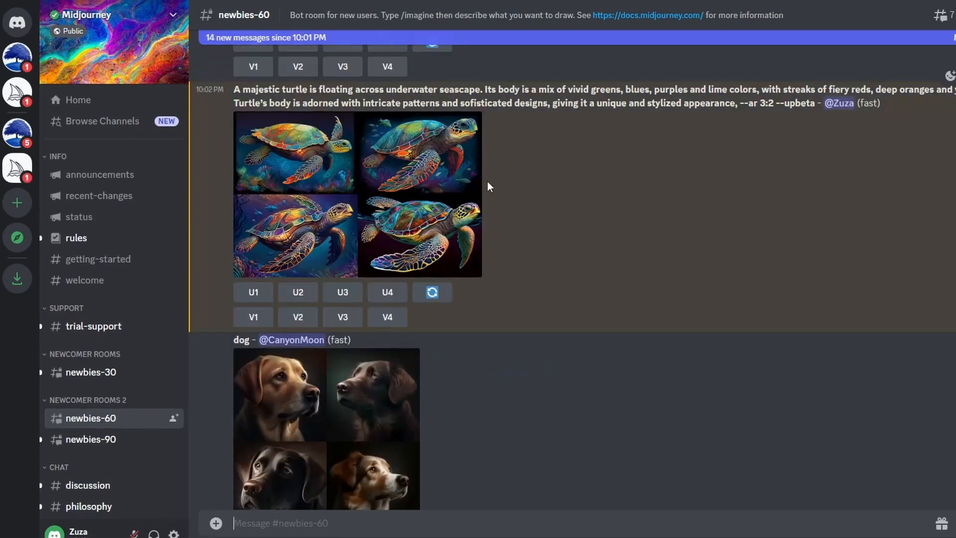
{"action": "left_click", "coordinate": [433, 170]}
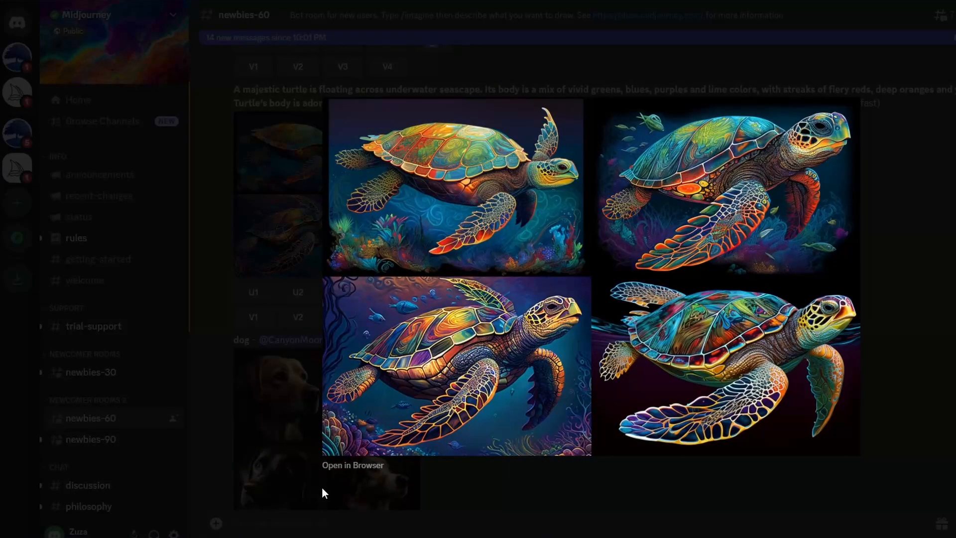
{"action": "left_click", "coordinate": [366, 466]}
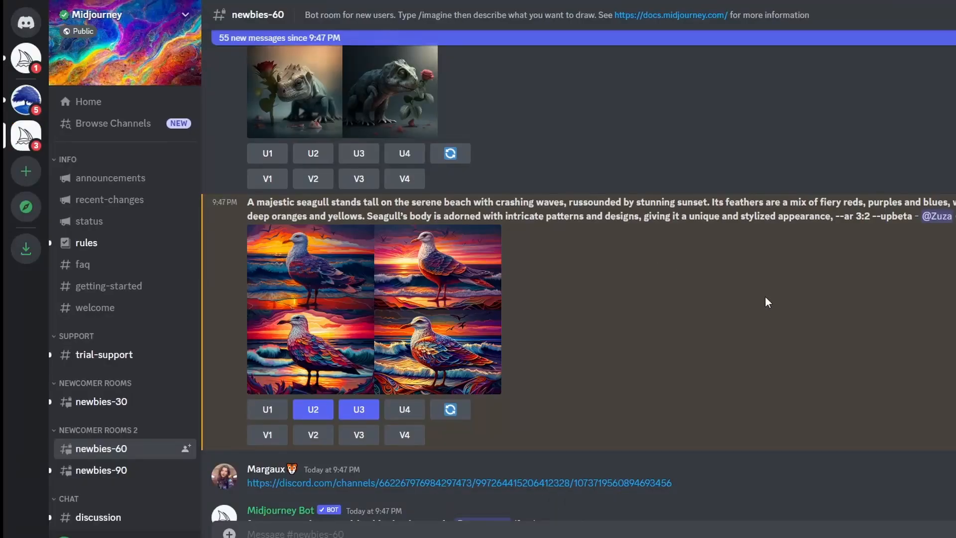
- Find the upscaled majestic seagull image among the newbies-60 messages, open it in the browser and inspect it at full size
{"action": "scroll", "coordinate": [744, 315], "scroll_direction": "down", "scroll_amount": 15}
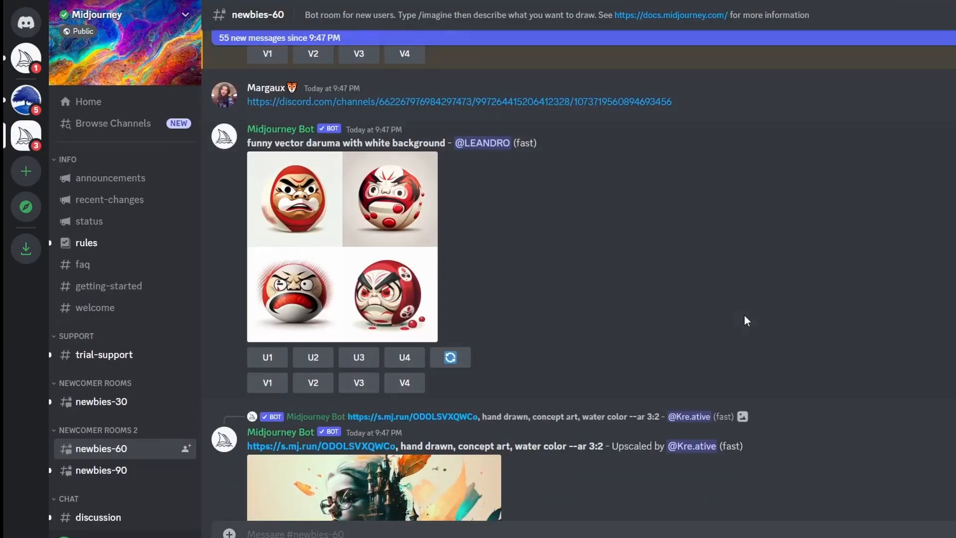
{"action": "scroll", "coordinate": [688, 319], "scroll_direction": "down", "scroll_amount": 15}
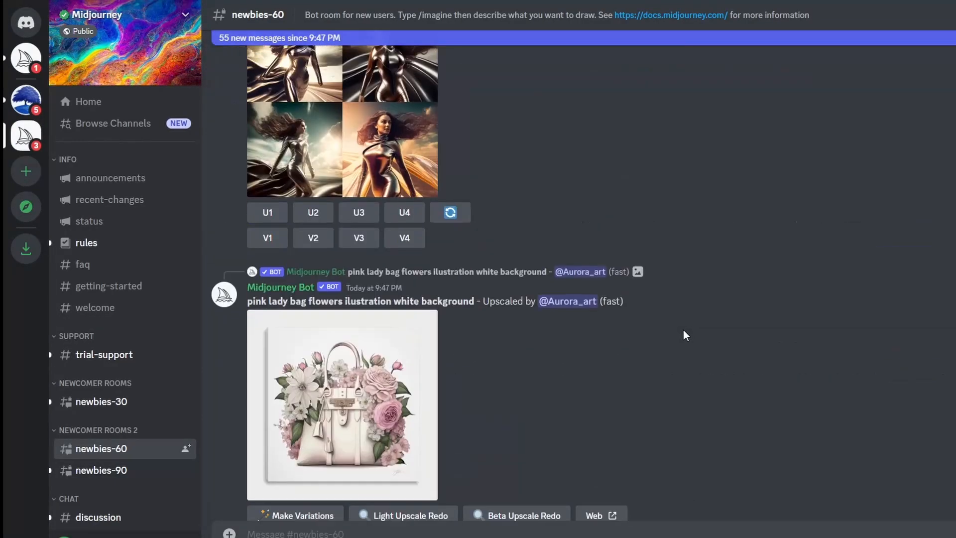
{"action": "scroll", "coordinate": [741, 341], "scroll_direction": "down", "scroll_amount": 15}
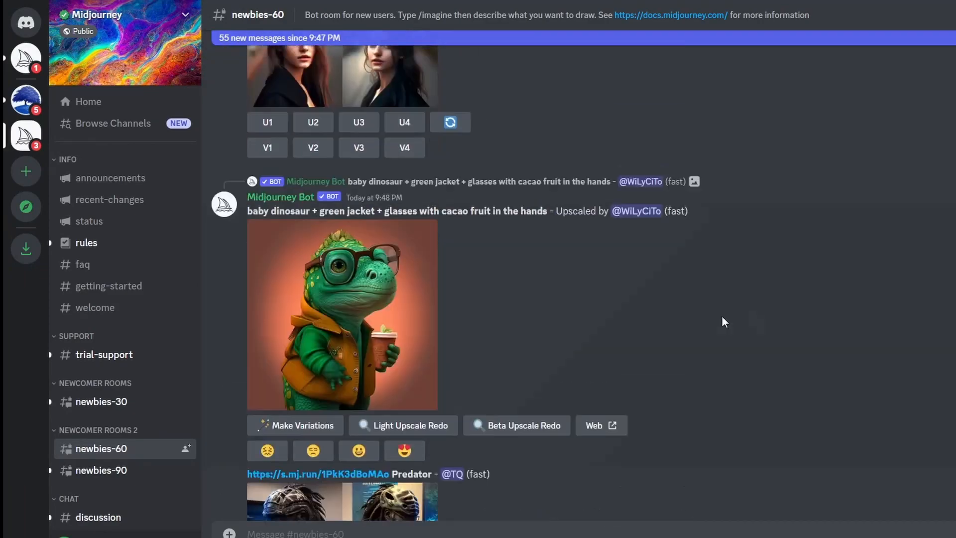
{"action": "scroll", "coordinate": [740, 316], "scroll_direction": "down", "scroll_amount": 3}
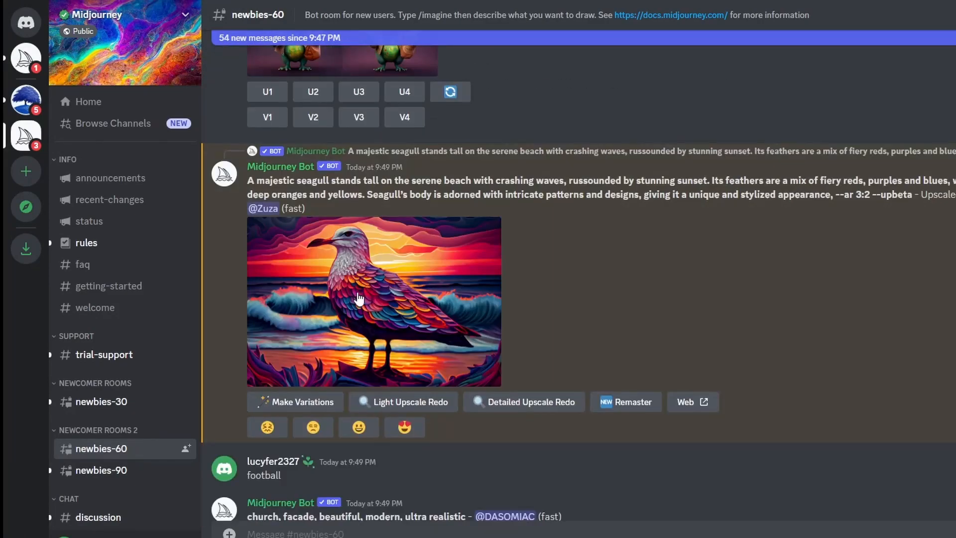
{"action": "left_click", "coordinate": [358, 298]}
{"action": "left_click", "coordinate": [386, 477]}
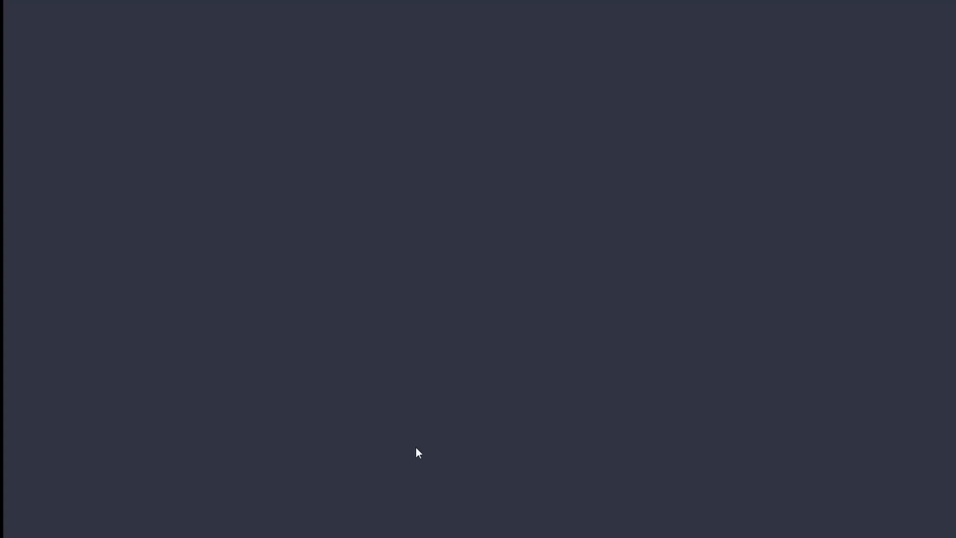
{"action": "left_click", "coordinate": [597, 217]}
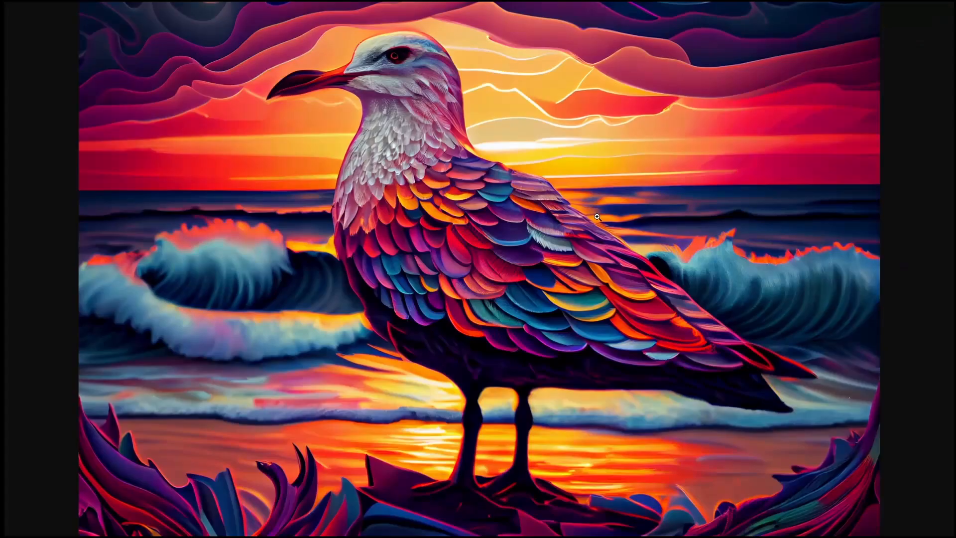
{"action": "left_click", "coordinate": [596, 216]}
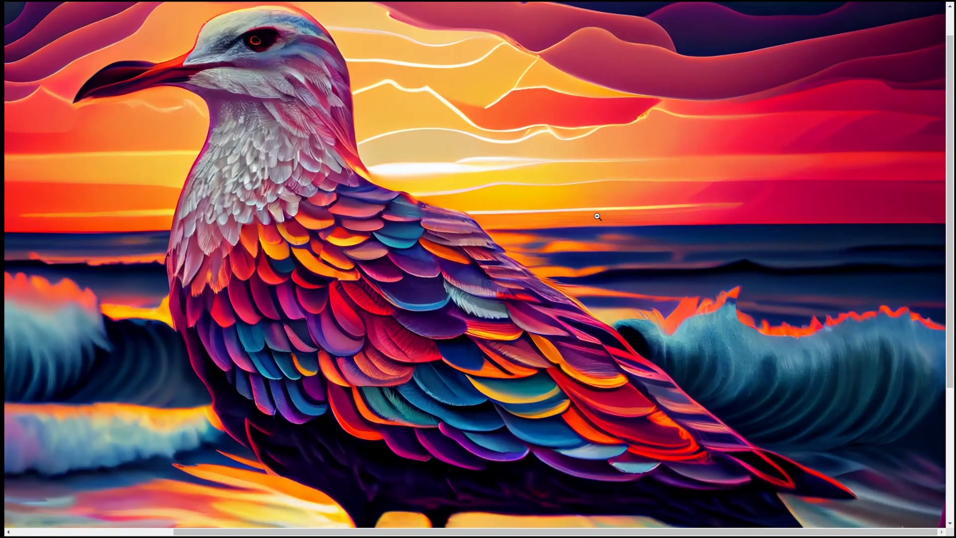
{"action": "right_click", "coordinate": [596, 216]}
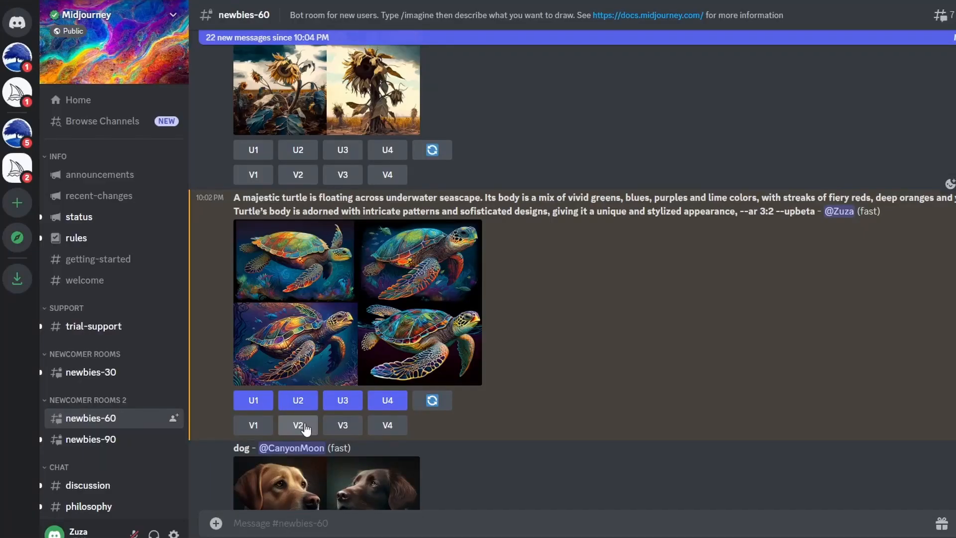
- Request variations of the third turtle image and read through its remix prompt
{"action": "left_click", "coordinate": [341, 426]}
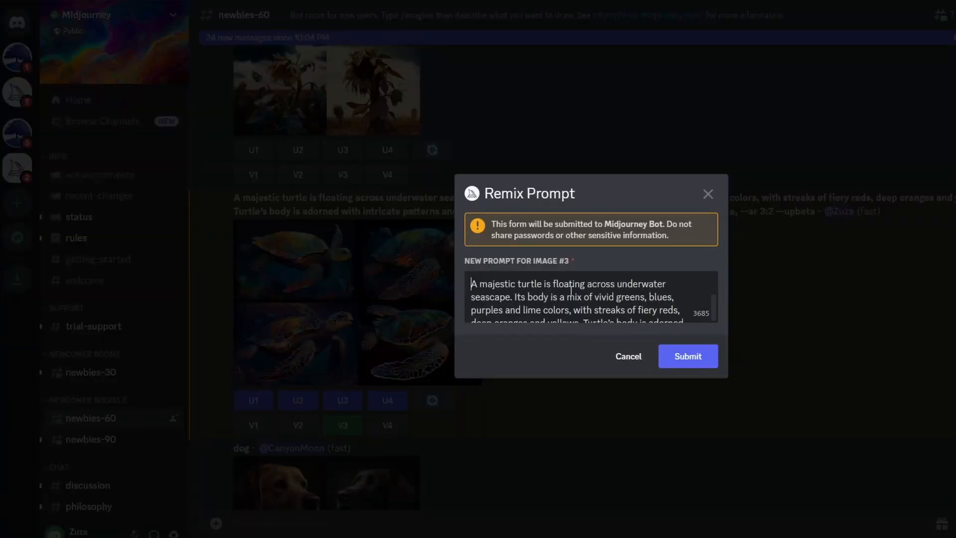
{"action": "scroll", "coordinate": [606, 296], "scroll_direction": "down", "scroll_amount": 3}
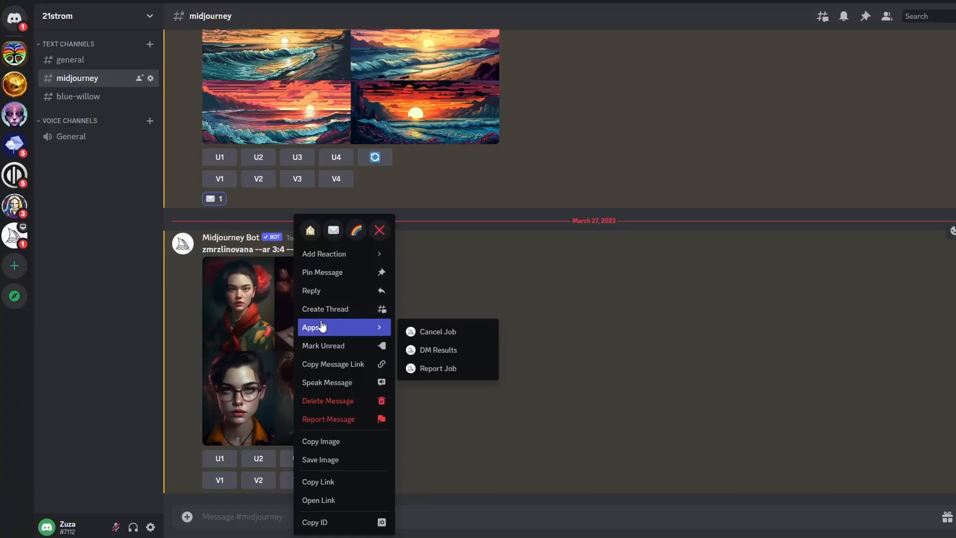
- Send the zmrzlinovana portrait results to direct messages with DM Results and open the Midjourney Bot conversation
{"action": "left_click", "coordinate": [446, 352]}
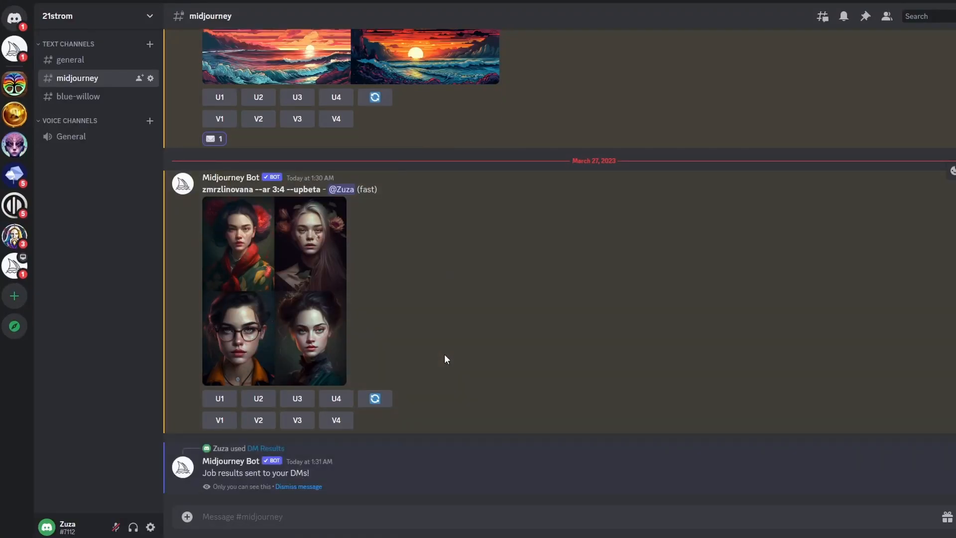
{"action": "left_click", "coordinate": [15, 48]}
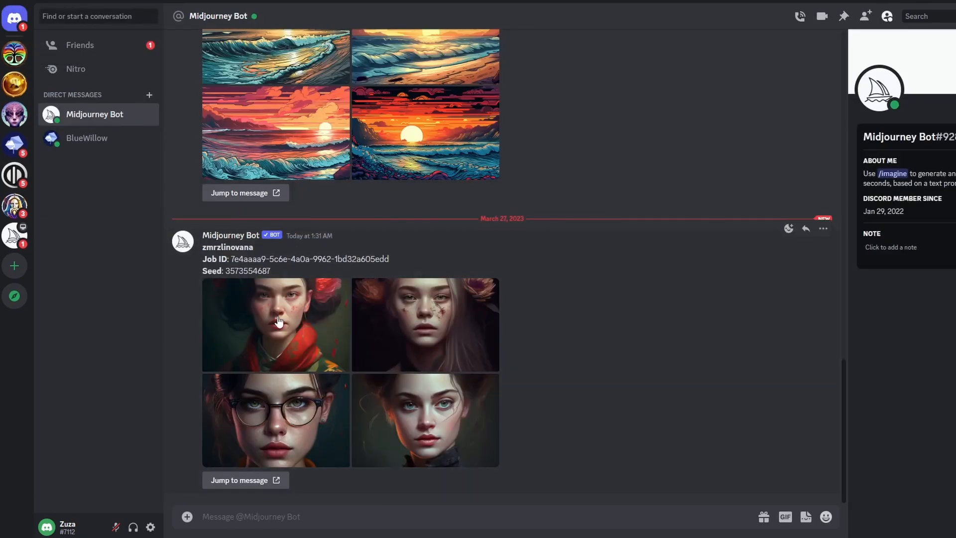
- View the first three zmrzlinovana portraits enlarged one by one in the Midjourney Bot conversation
{"action": "left_click", "coordinate": [279, 321]}
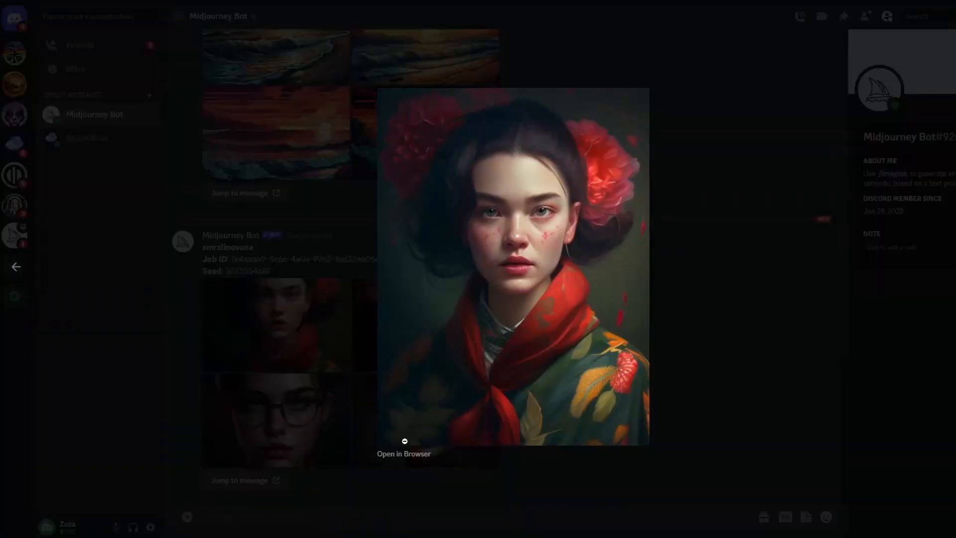
{"action": "key", "text": "Escape"}
{"action": "left_click", "coordinate": [392, 313]}
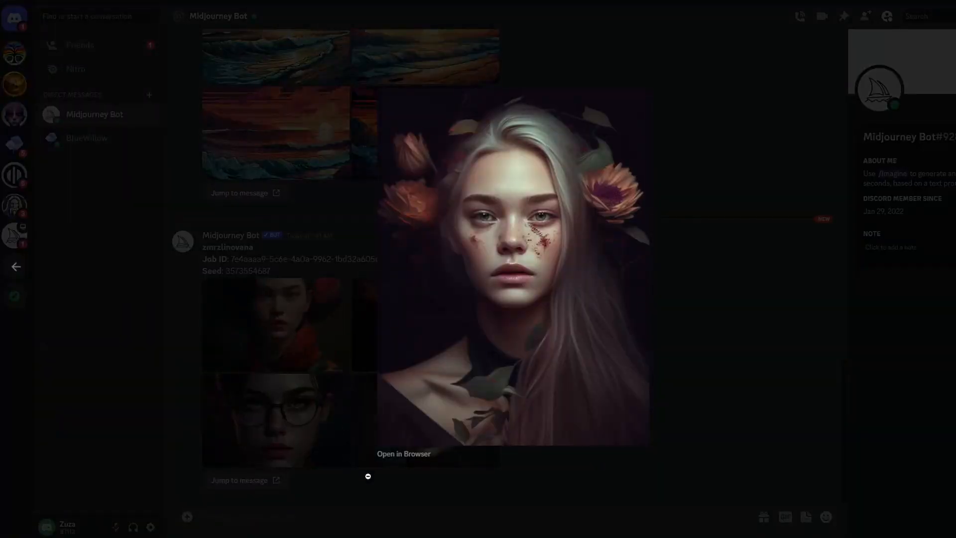
{"action": "left_click", "coordinate": [267, 372]}
{"action": "left_click", "coordinate": [267, 409]}
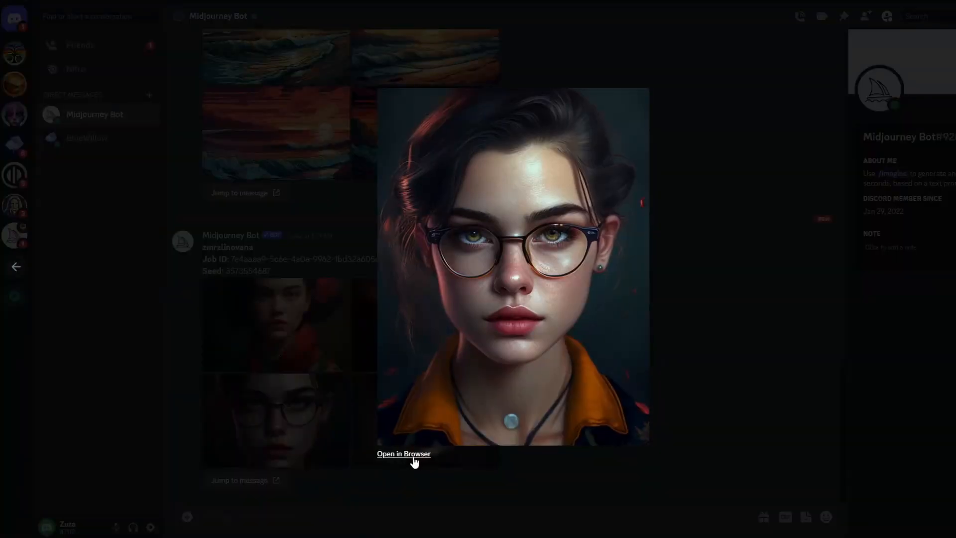
{"action": "key", "text": "Escape"}
- Open the fourth zmrzlinovana portrait at full size in the browser and save the image
{"action": "left_click", "coordinate": [393, 415]}
{"action": "left_click", "coordinate": [415, 454]}
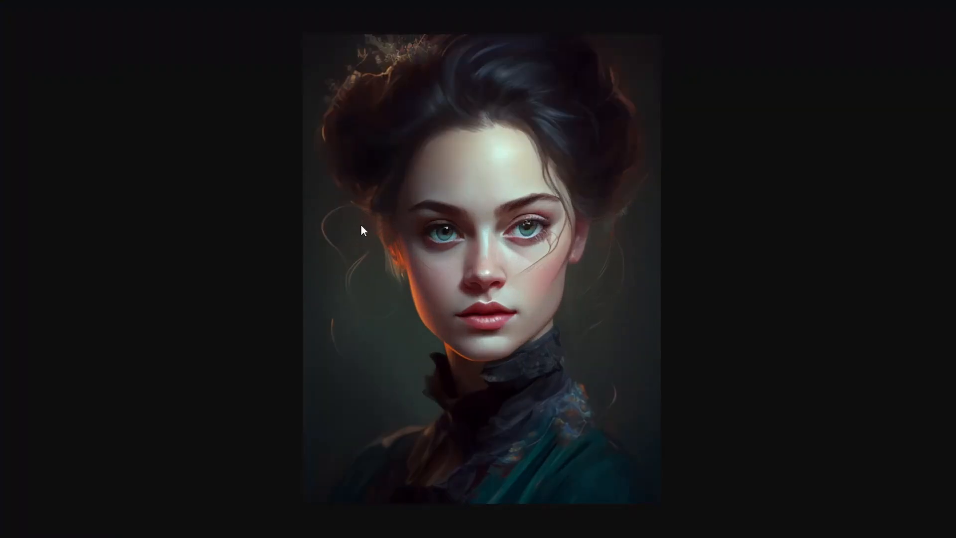
{"action": "right_click", "coordinate": [361, 226]}
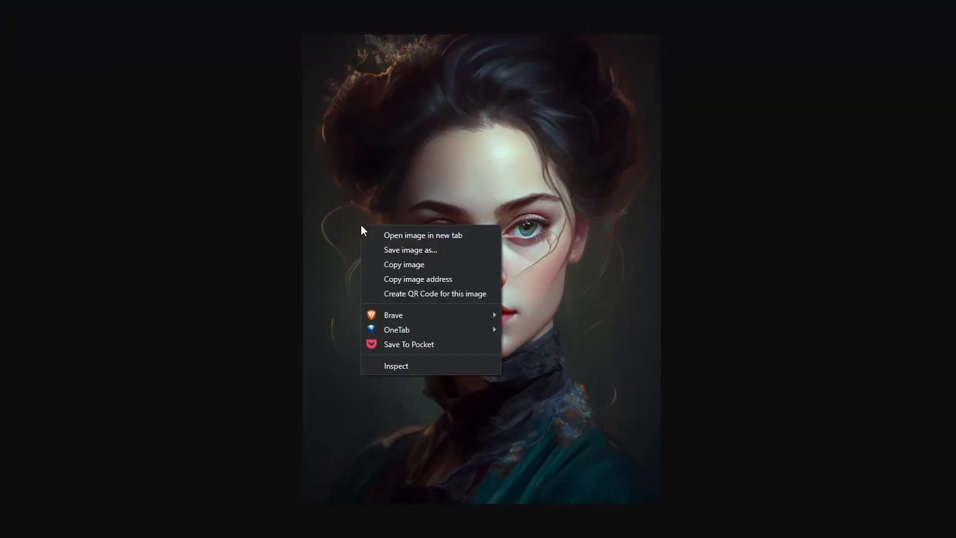
{"action": "left_click", "coordinate": [428, 250]}
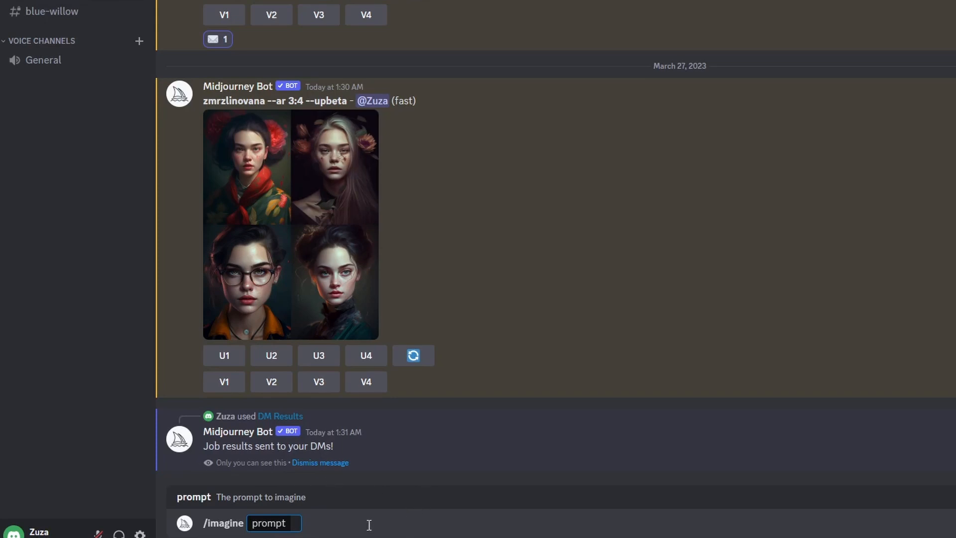
- Submit the /imagine prompt "nejneobhospodařovávatelnějšímu --ar 3:4 --v 5" in the 21strom server's midjourney channel
{"action": "type", "text": "nejneobhospodařovávatelnějšímu --ar 3:4 --v 5"}
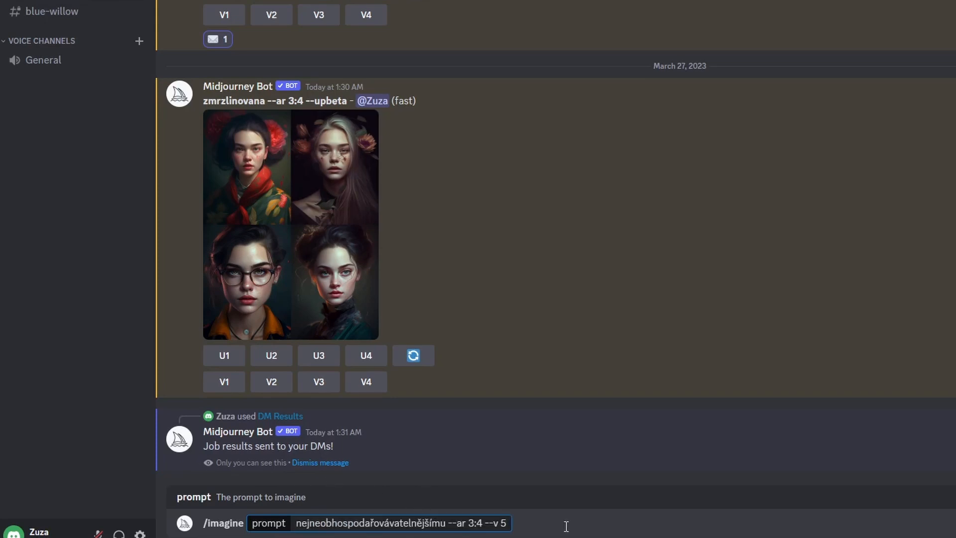
{"action": "key", "text": "Return"}
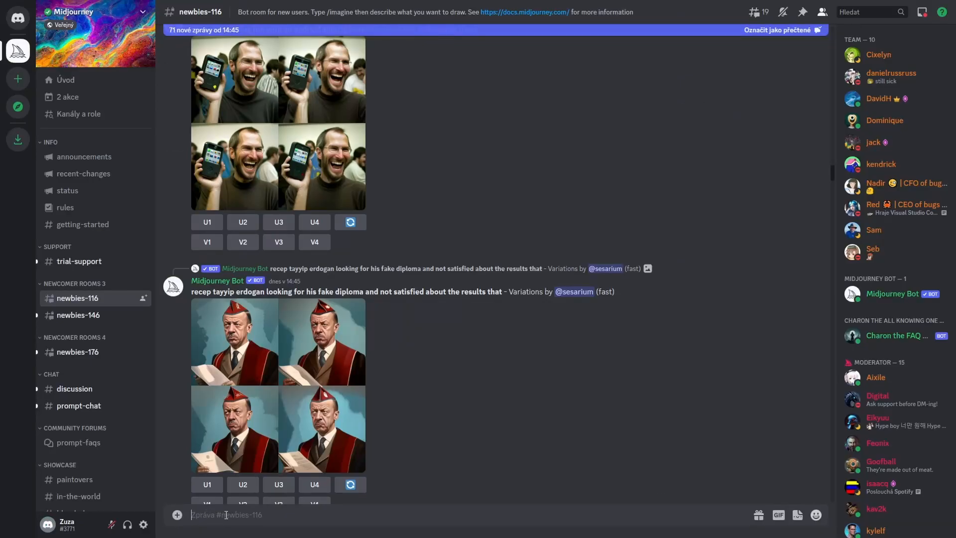
- Run /settings in newbies-116, find the bot's settings reply and choose MJ version 5
{"action": "type", "text": "/se"}
{"action": "type", "text": "ttings"}
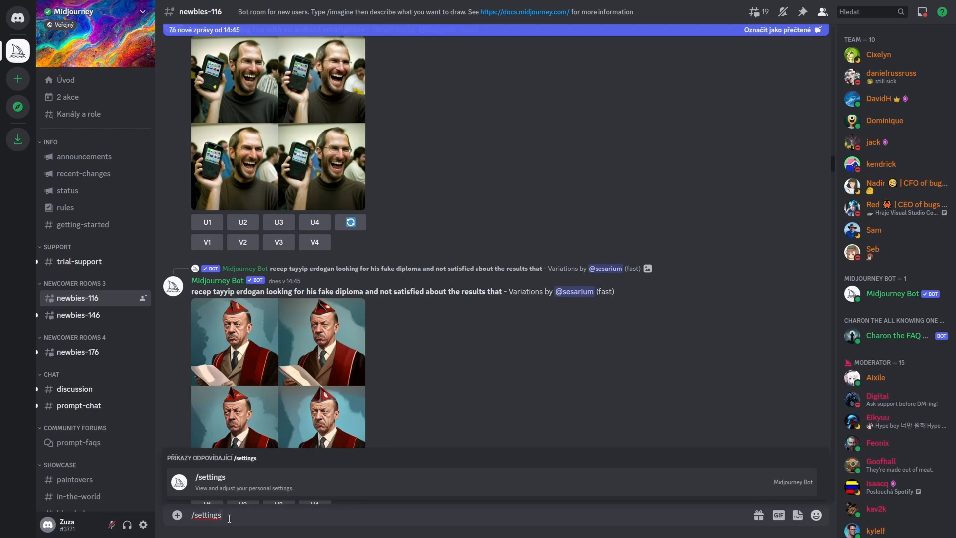
{"action": "left_click", "coordinate": [226, 482]}
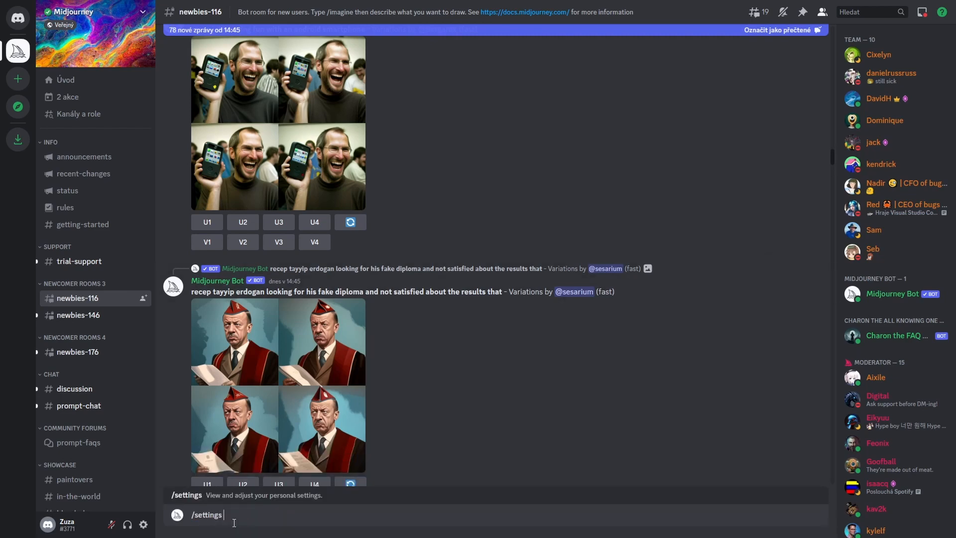
{"action": "key", "text": "Return"}
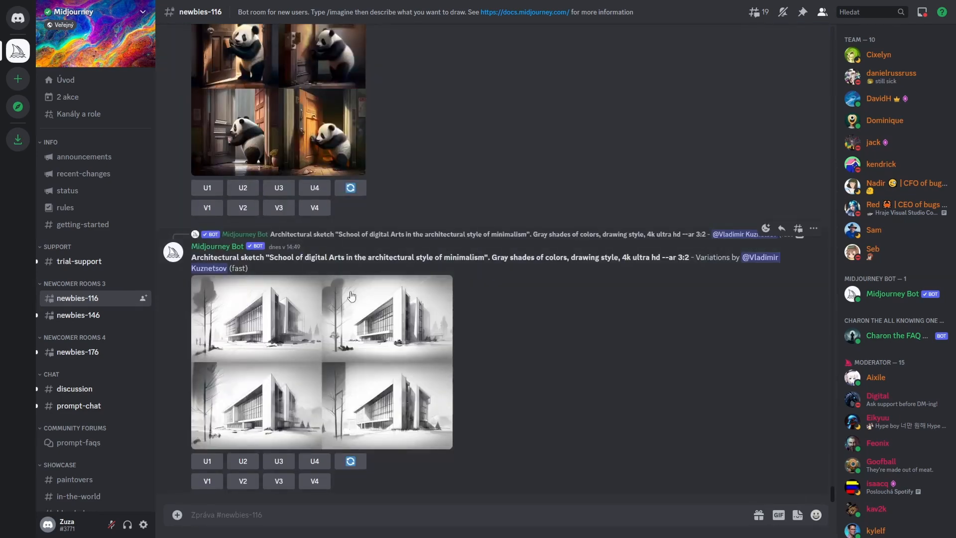
{"action": "scroll", "coordinate": [351, 273], "scroll_direction": "up", "scroll_amount": 10}
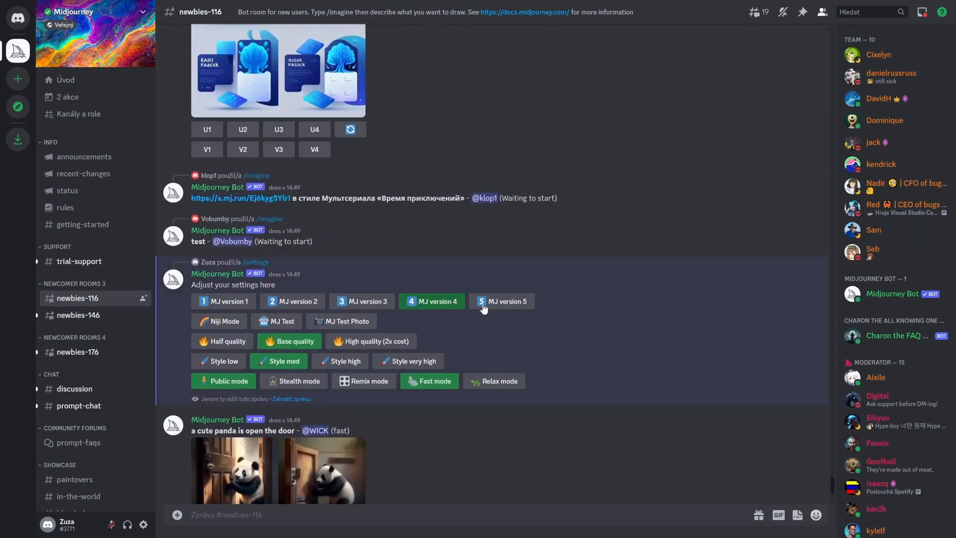
{"action": "left_click", "coordinate": [499, 304]}
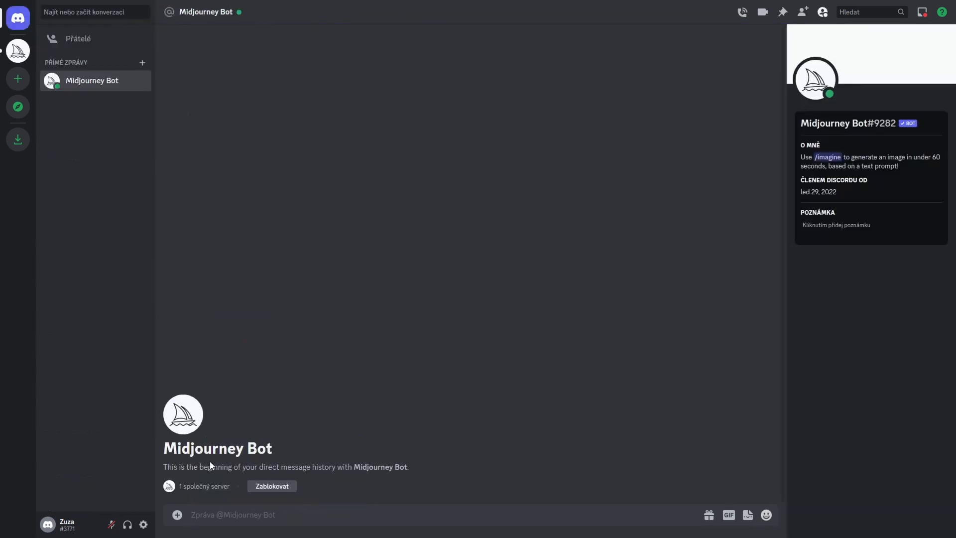
- Run /settings in the Midjourney Bot conversation, turn on Remix mode and choose Relax mode
{"action": "type", "text": "/"}
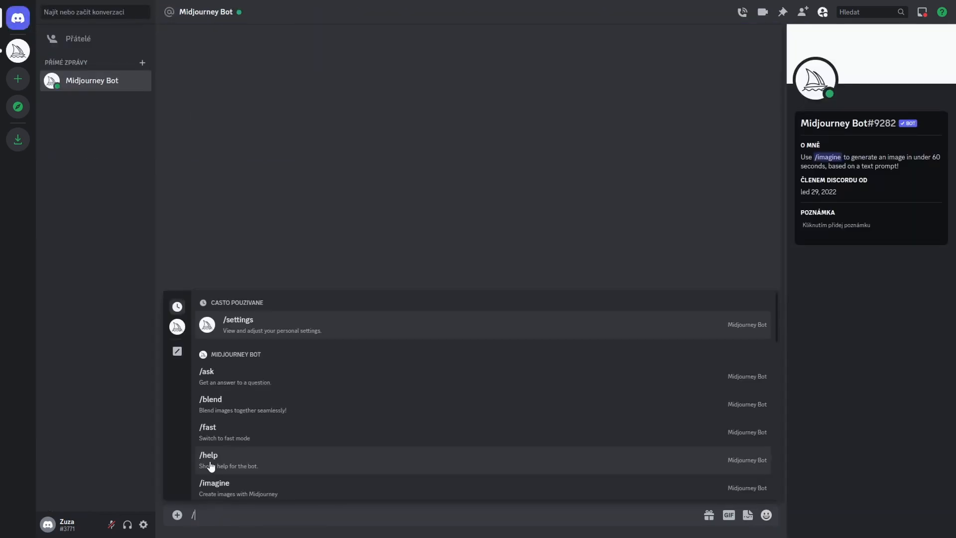
{"action": "type", "text": "settings"}
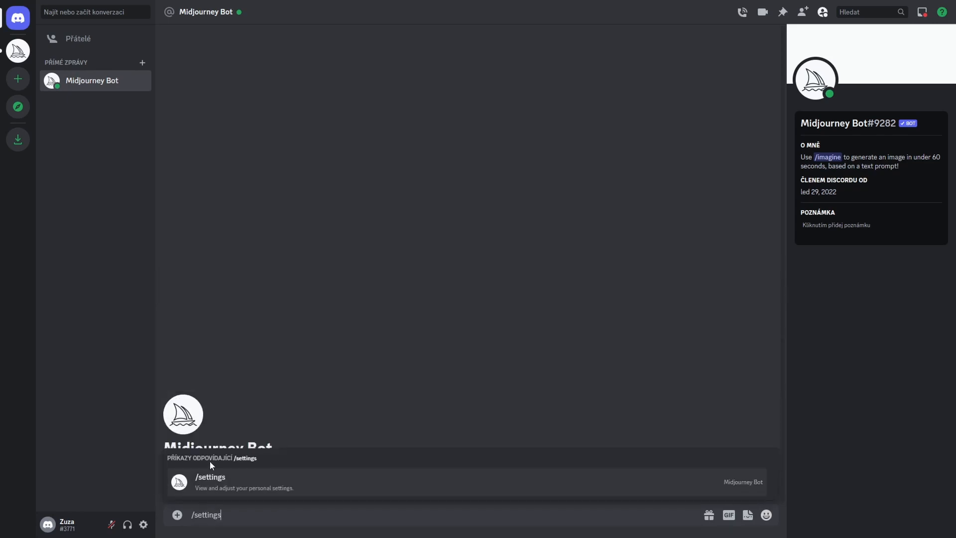
{"action": "left_click", "coordinate": [231, 481]}
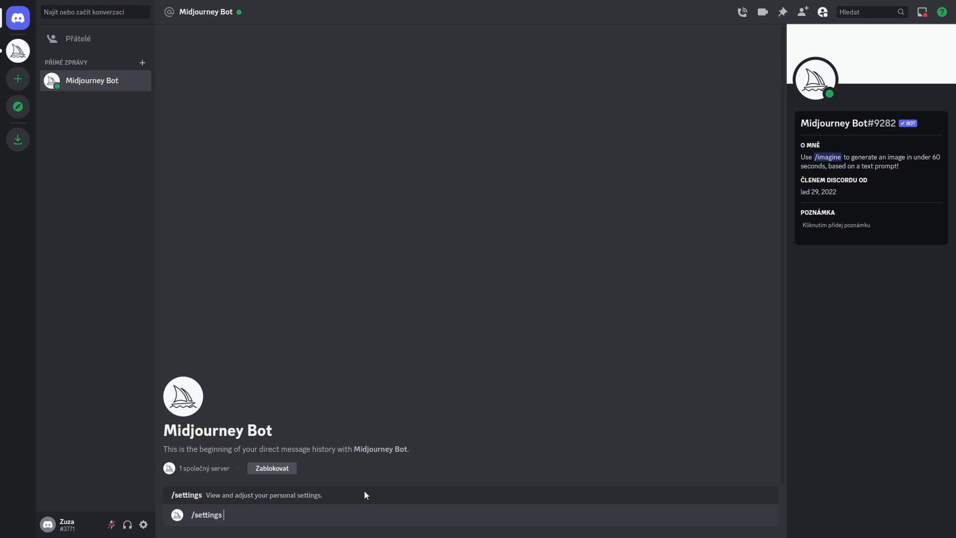
{"action": "key", "text": "Return"}
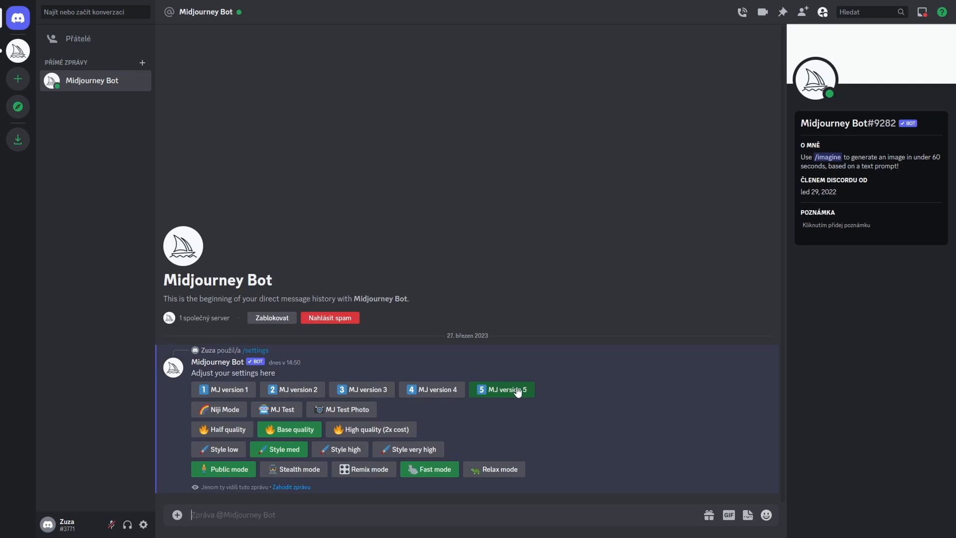
{"action": "left_click", "coordinate": [365, 469]}
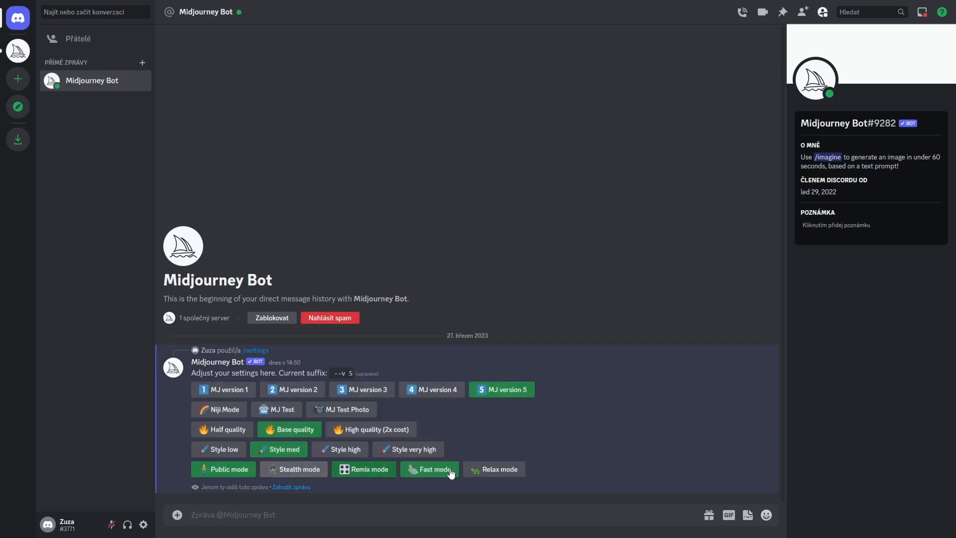
{"action": "left_click", "coordinate": [517, 473]}
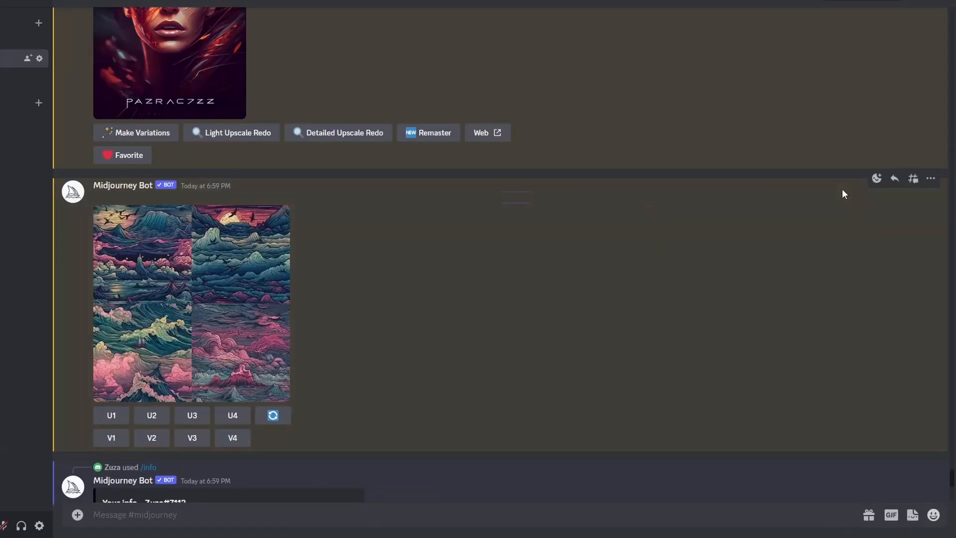
- React to the bot's four-image seascape grid with the red cross (:x:) emoji, searching the emojis for "x"
{"action": "left_click", "coordinate": [929, 180]}
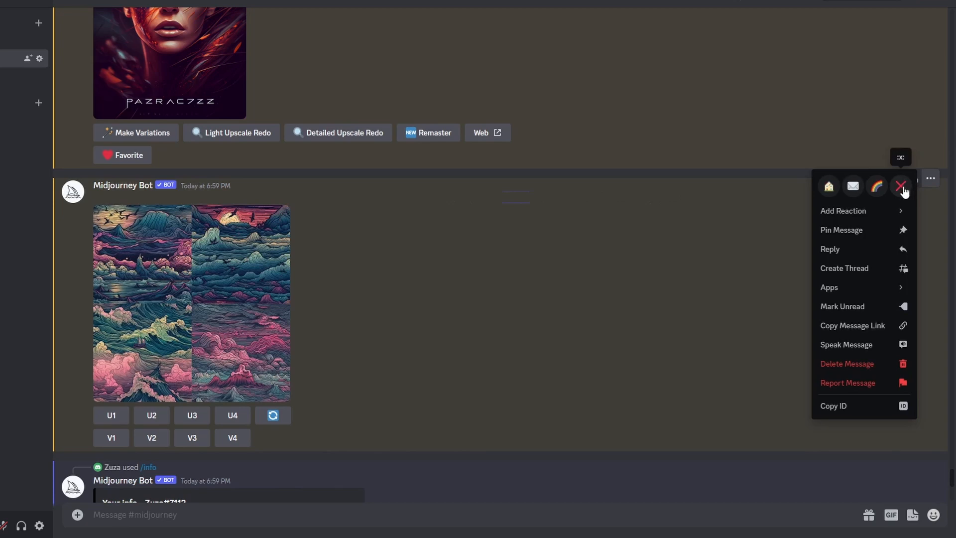
{"action": "mouse_move", "coordinate": [865, 218]}
{"action": "left_click", "coordinate": [732, 298]}
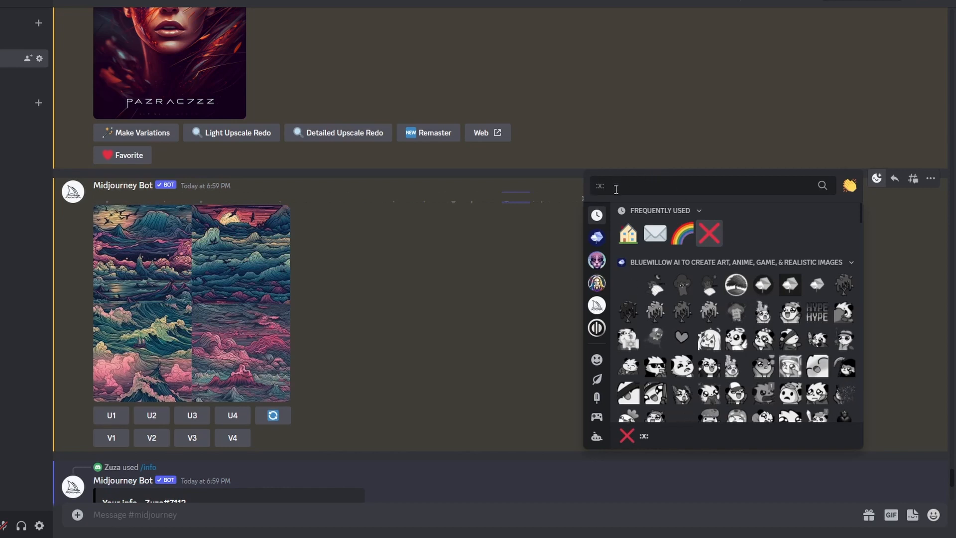
{"action": "type", "text": "x"}
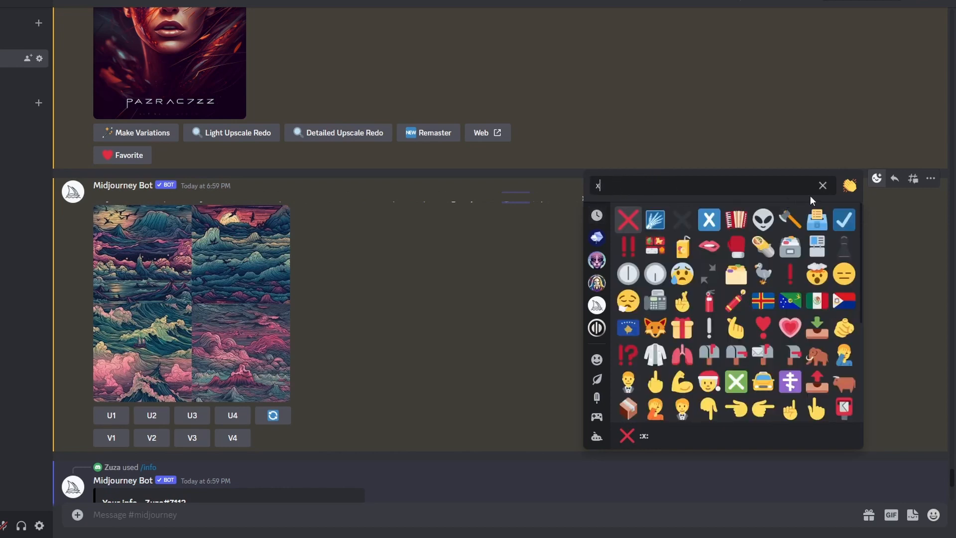
{"action": "left_click", "coordinate": [627, 220]}
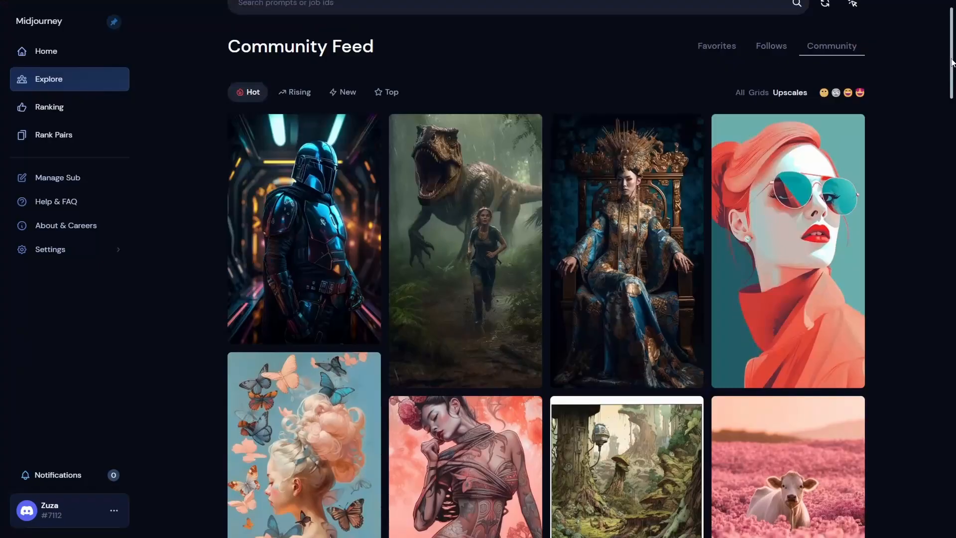
- Find the "Magical Infinity forest" image in Midjourney's Community Feed and copy its prompt from the image's options
{"action": "scroll", "coordinate": [951, 62], "scroll_direction": "down", "scroll_amount": 20}
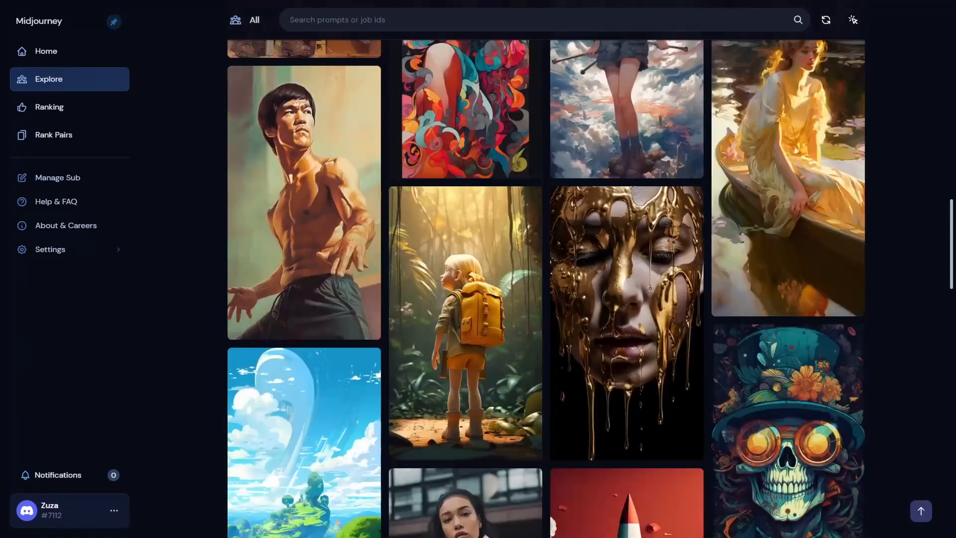
{"action": "scroll", "coordinate": [898, 309], "scroll_direction": "down", "scroll_amount": 1}
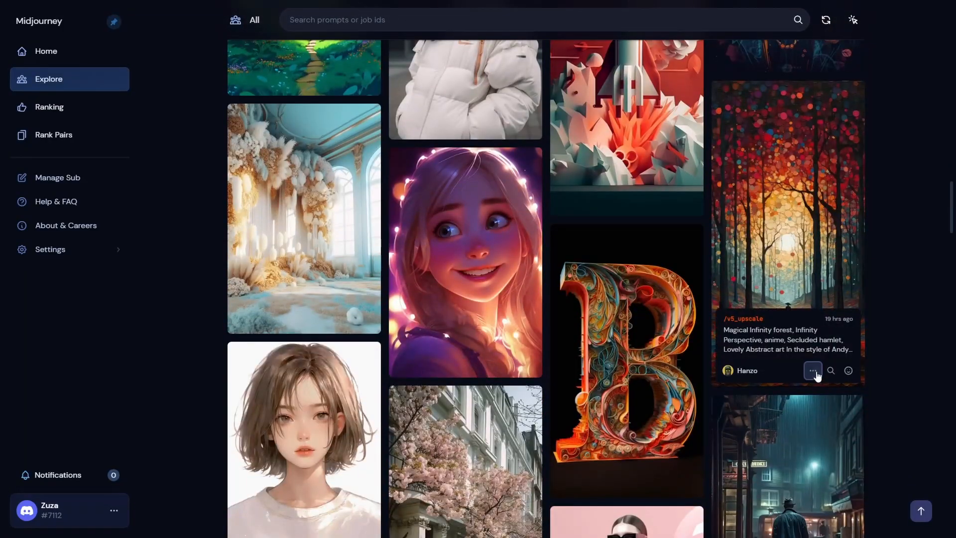
{"action": "left_click", "coordinate": [812, 371]}
{"action": "mouse_move", "coordinate": [818, 246]}
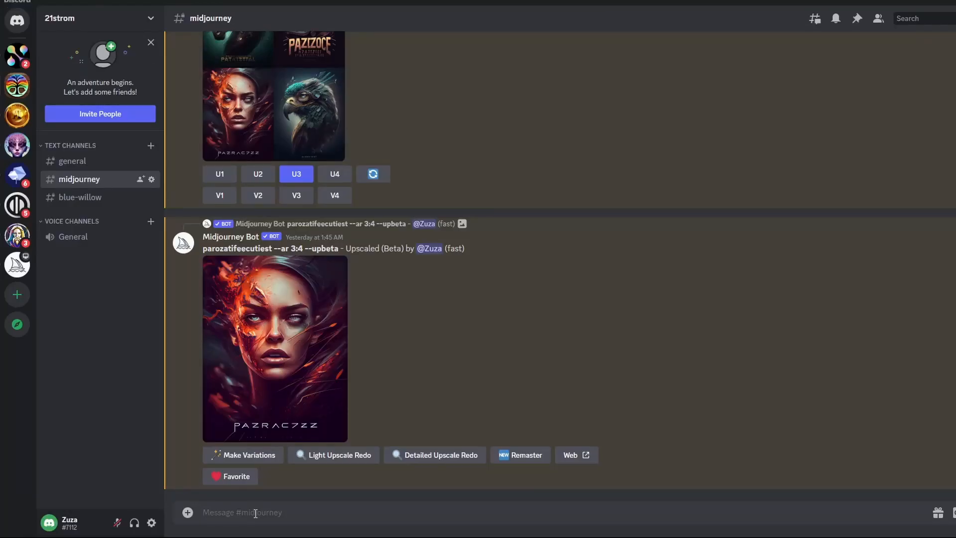
- Fill Midjourney's /imagine prompt in the 21strom server's midjourney channel with the copied "Magical Infinity forest, Infinity Perspective, anime, Secluded hamlet" text
{"action": "type", "text": "/ima"}
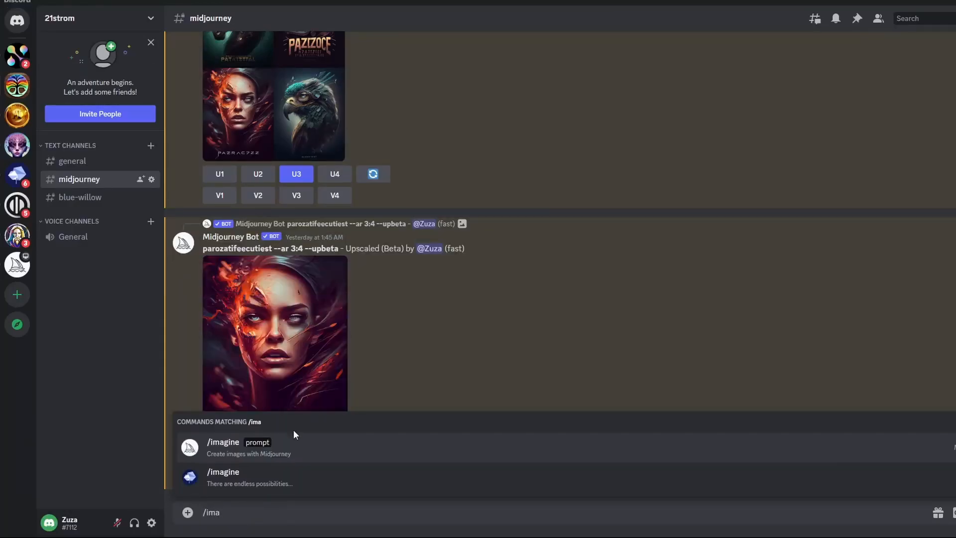
{"action": "key", "text": "Tab"}
{"action": "type", "text": "Magical Infinity forest, Infinity Perspective, anime, Secluded hamlet, Lovely Abstract art In the style of Andy Kehoe and Dan Mumford, Cast Shadows, Parallax Effect, Overlapping elements, mystical, captivating, fairy tale, Art inspired by Hayao Miyazaki, Tim Burton, Leonid Afremov, Double-exposure, Geometric Abstraction, Miniature Wonderland --v 5 --s 500 --ar 1:2 --chaos 10"}
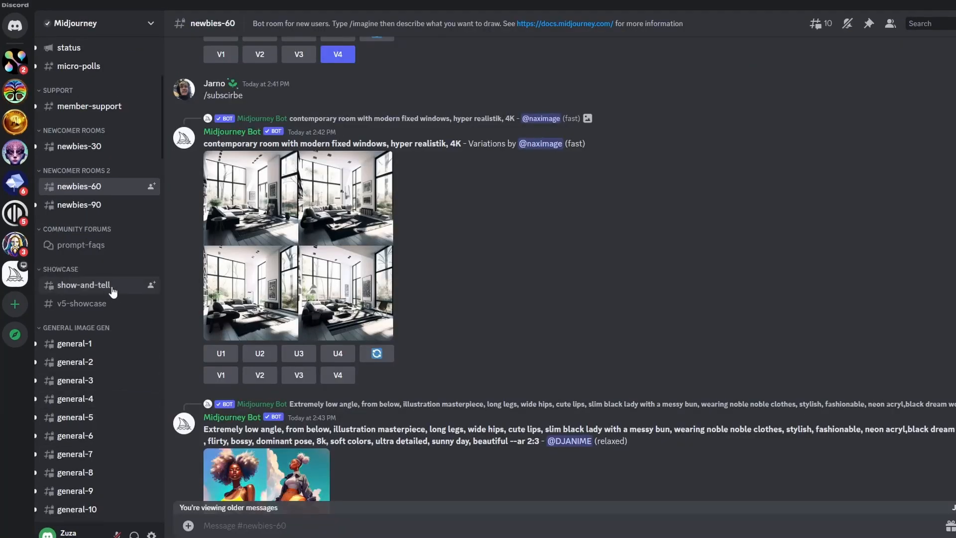
- Browse the images members have shared in the Midjourney server's show-and-tell channel
{"action": "mouse_move", "coordinate": [102, 287]}
{"action": "left_click", "coordinate": [102, 285]}
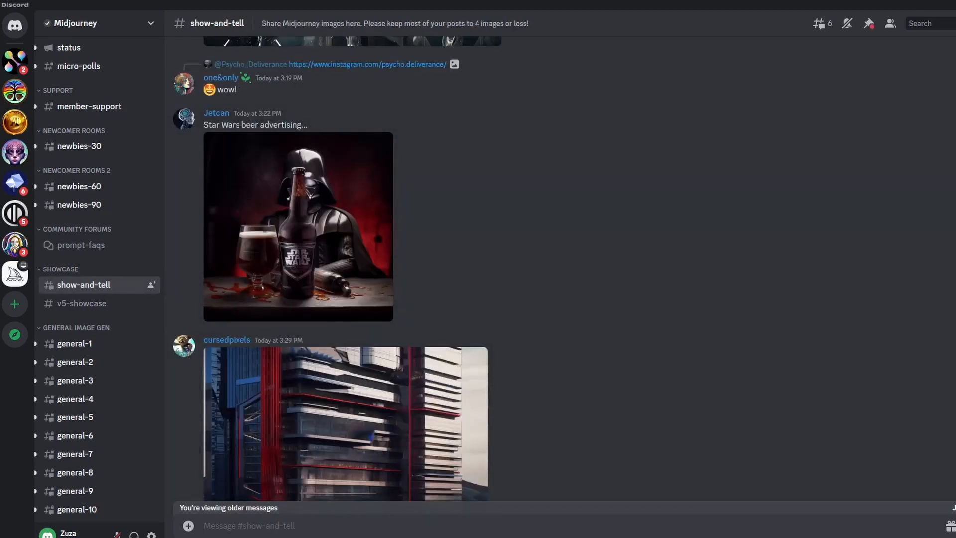
{"action": "scroll", "coordinate": [498, 269], "scroll_direction": "down", "scroll_amount": 20}
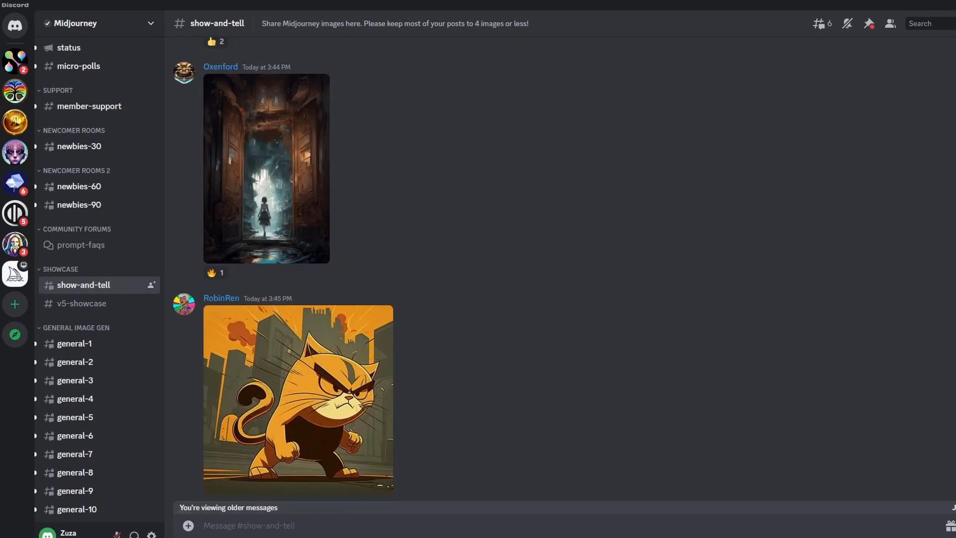
{"action": "scroll", "coordinate": [348, 269], "scroll_direction": "down", "scroll_amount": 15}
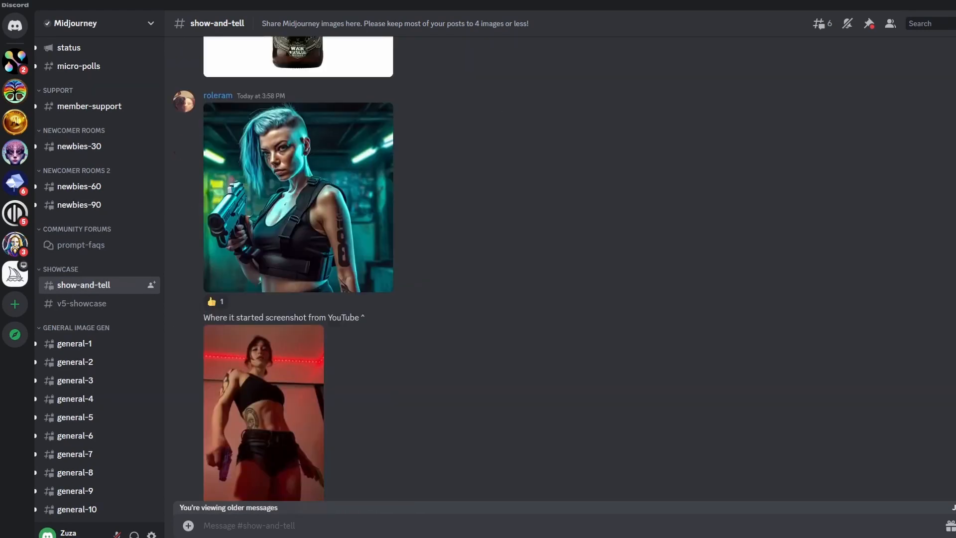
- Look through the images posted in the v5-showcase channel, down to the alien mushrooms post and beyond
{"action": "left_click", "coordinate": [79, 305]}
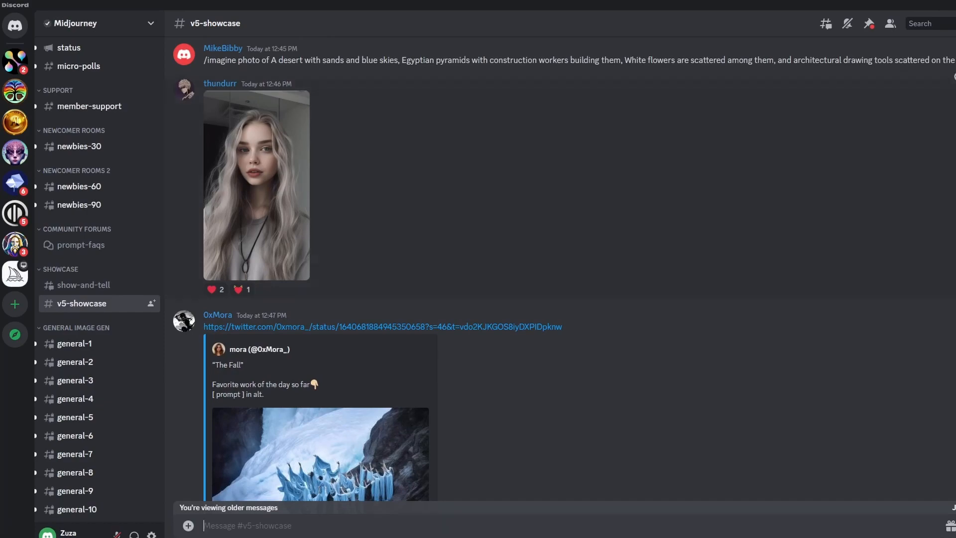
{"action": "scroll", "coordinate": [352, 269], "scroll_direction": "down", "scroll_amount": 10}
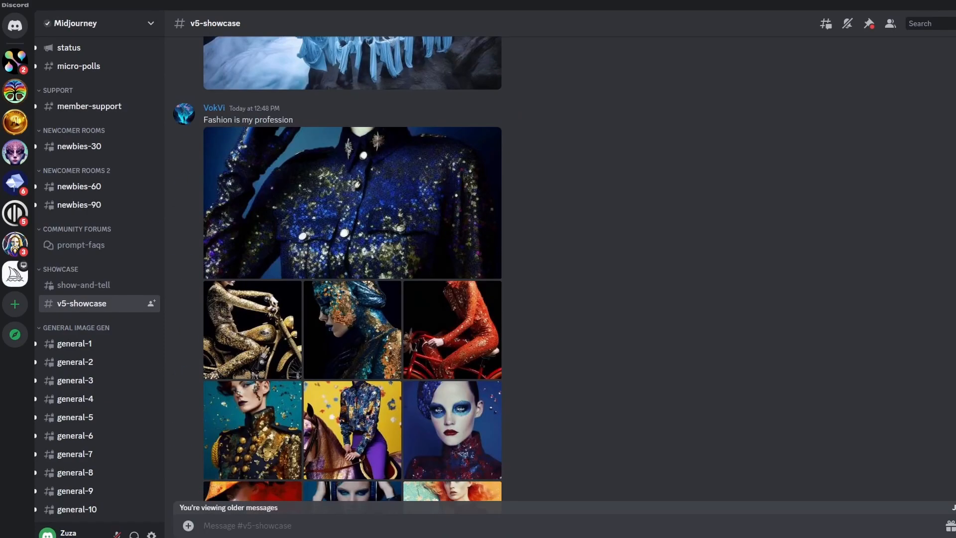
{"action": "scroll", "coordinate": [338, 269], "scroll_direction": "down", "scroll_amount": 15}
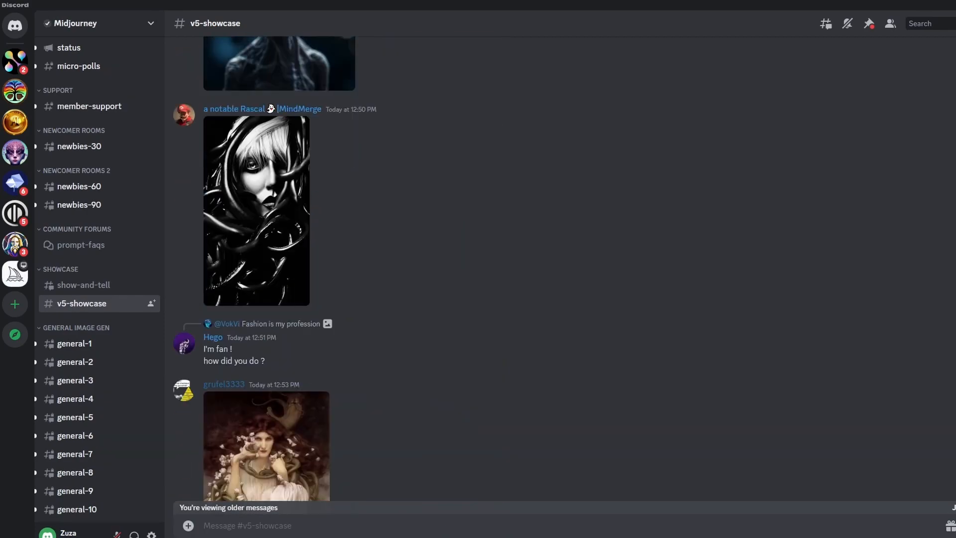
{"action": "scroll", "coordinate": [337, 269], "scroll_direction": "down", "scroll_amount": 20}
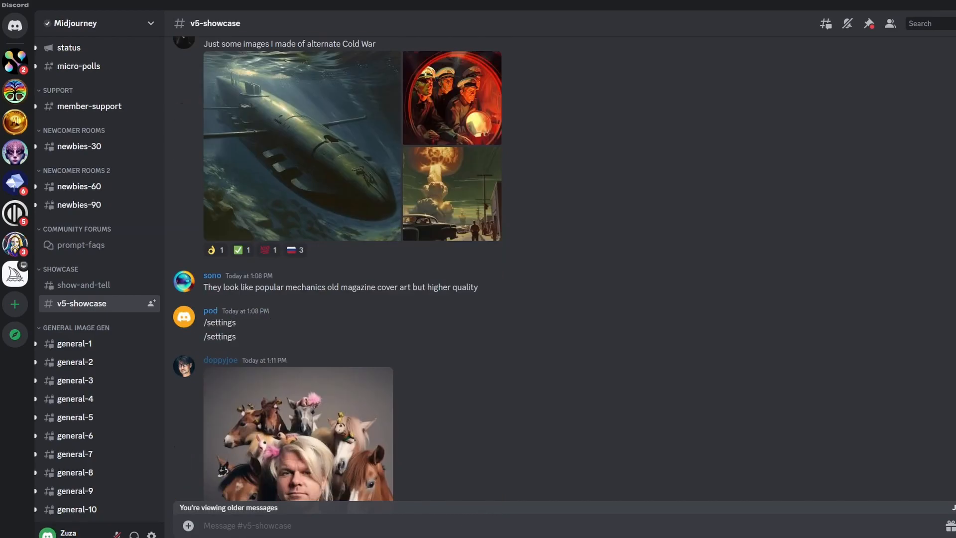
{"action": "scroll", "coordinate": [338, 269], "scroll_direction": "down", "scroll_amount": 20}
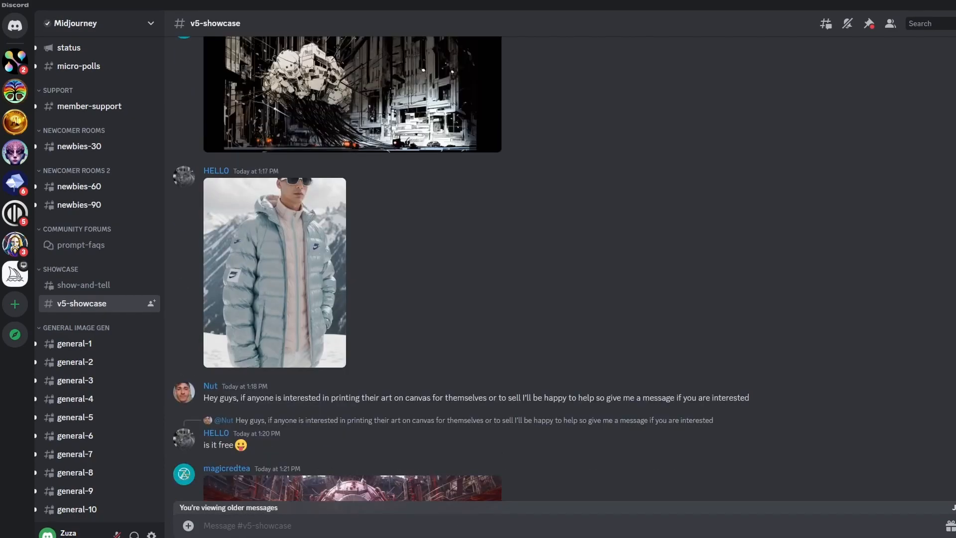
{"action": "scroll", "coordinate": [338, 269], "scroll_direction": "down", "scroll_amount": 20}
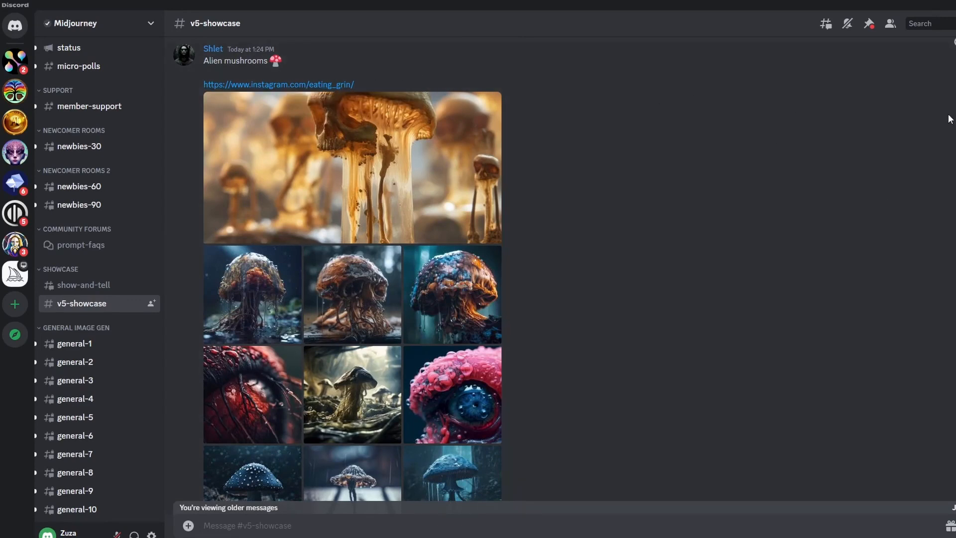
{"action": "scroll", "coordinate": [337, 274], "scroll_direction": "down", "scroll_amount": 5}
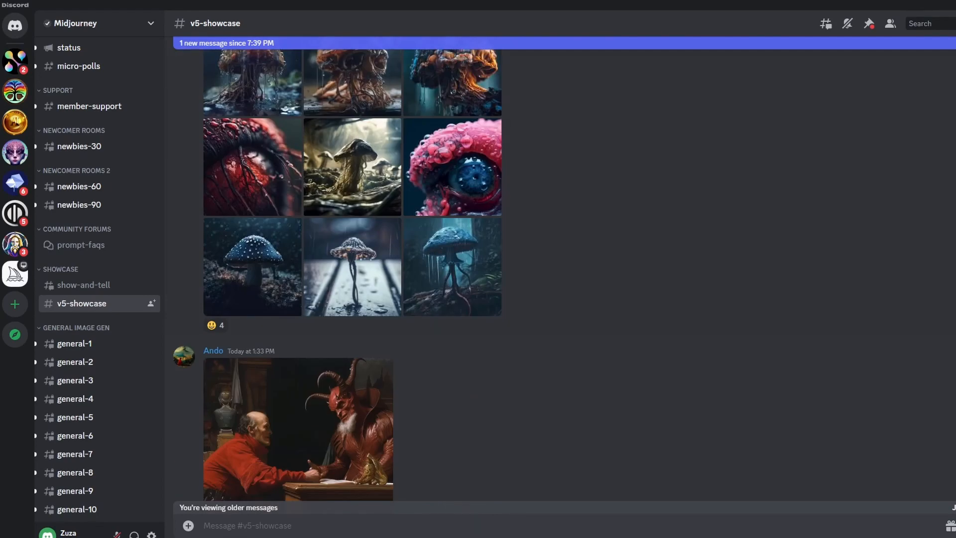
- Open the suggested daily-theme channel and view the sakura goddess images posted there
{"action": "scroll", "coordinate": [113, 203], "scroll_direction": "up", "scroll_amount": 5}
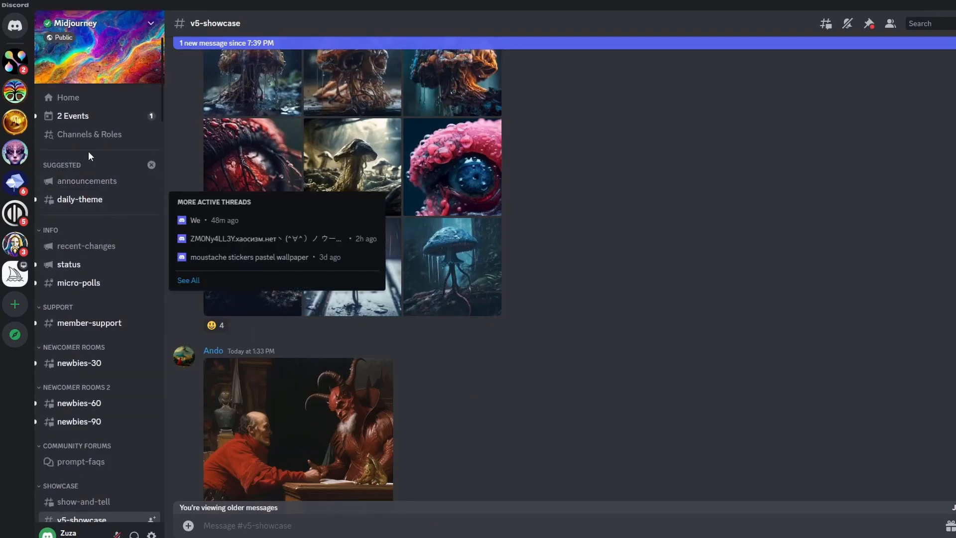
{"action": "left_click", "coordinate": [100, 201]}
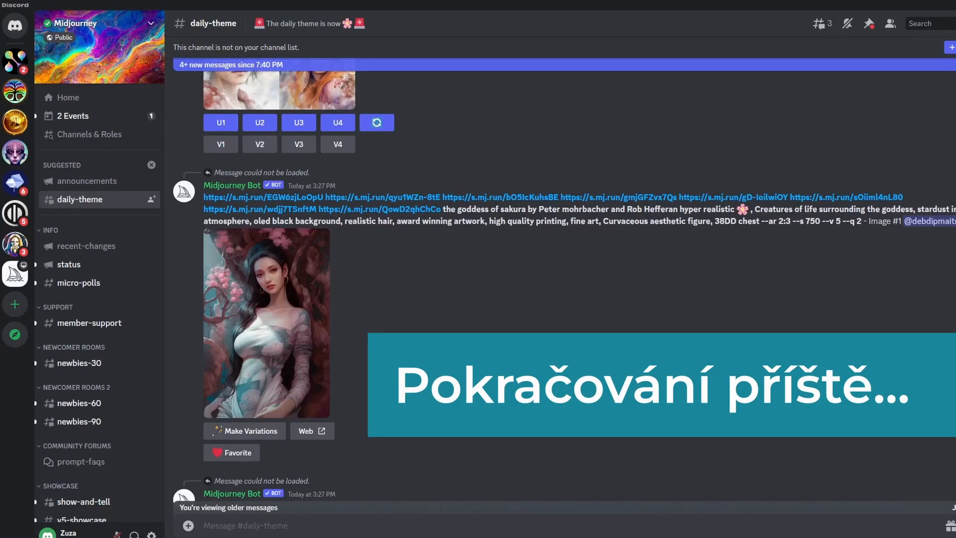
{"action": "scroll", "coordinate": [563, 283], "scroll_direction": "down", "scroll_amount": 6}
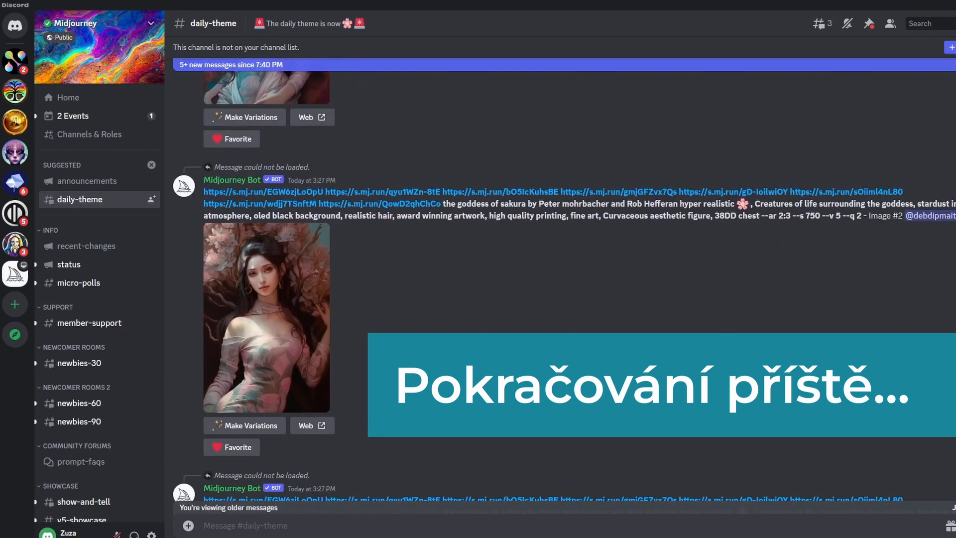
{"action": "scroll", "coordinate": [562, 284], "scroll_direction": "down", "scroll_amount": 5}
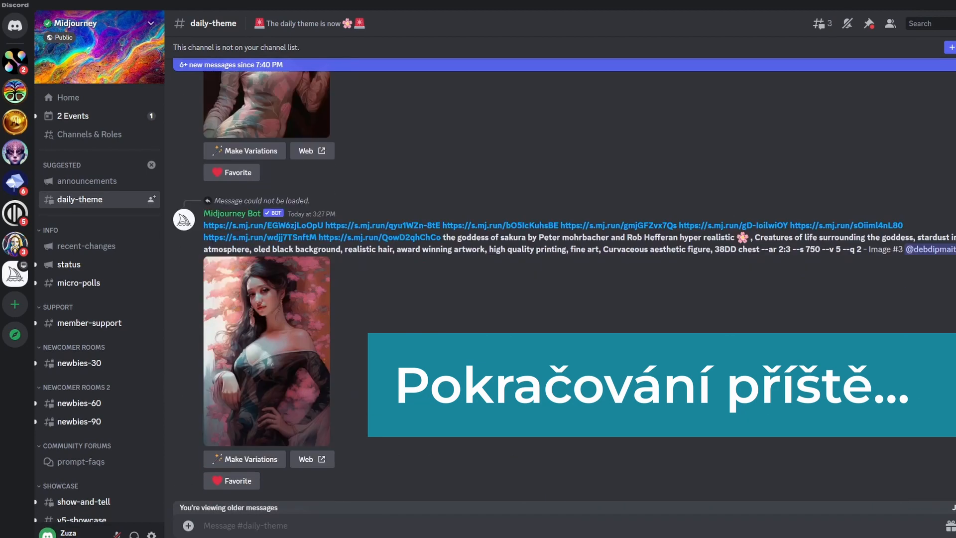
{"action": "scroll", "coordinate": [563, 284], "scroll_direction": "down", "scroll_amount": 7}
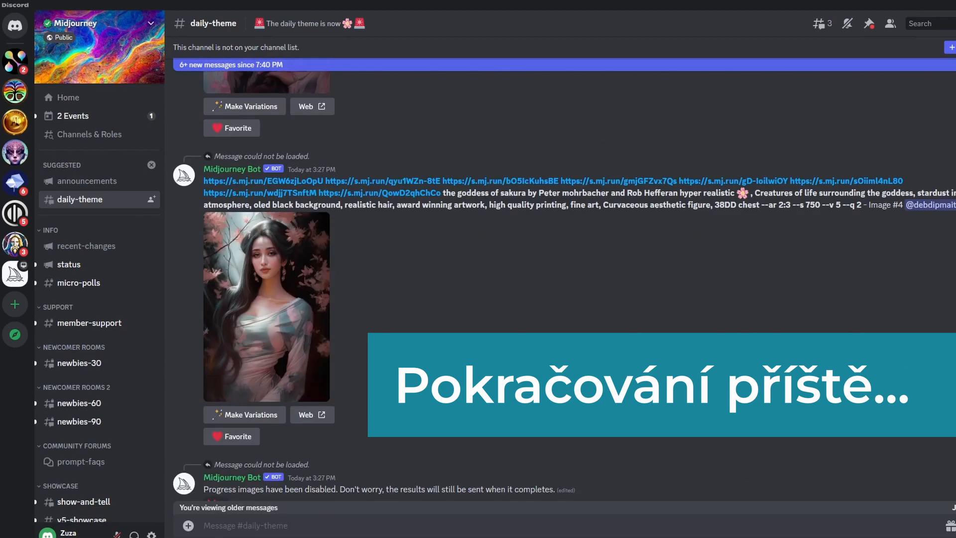